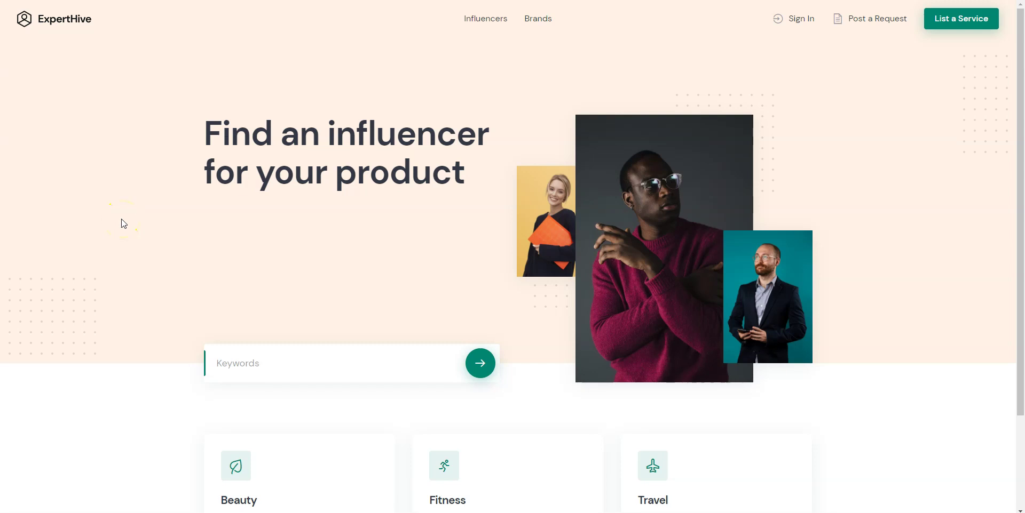
- Go from the WordPress dashboard to the installed Themes page
scroll(123, 223, "down", 2)
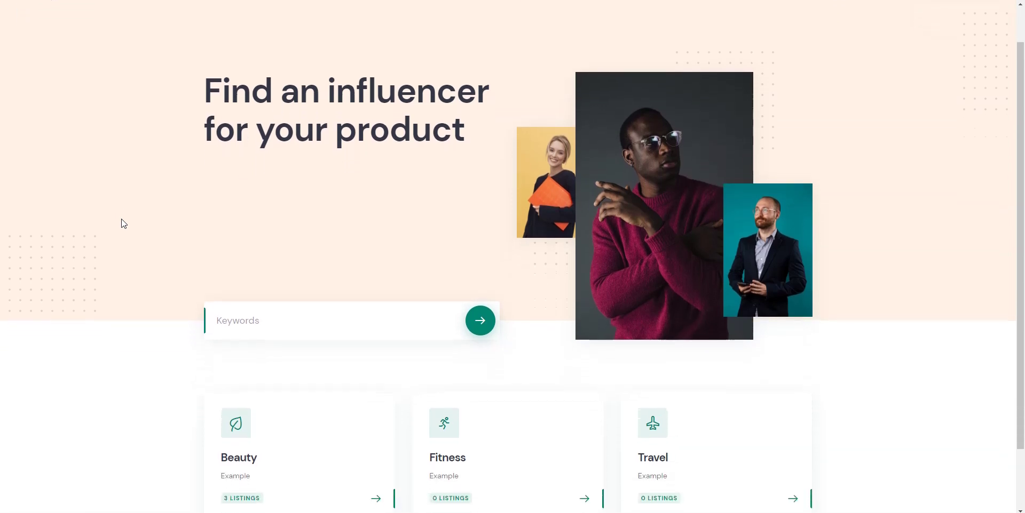
scroll(123, 224, "down", 1)
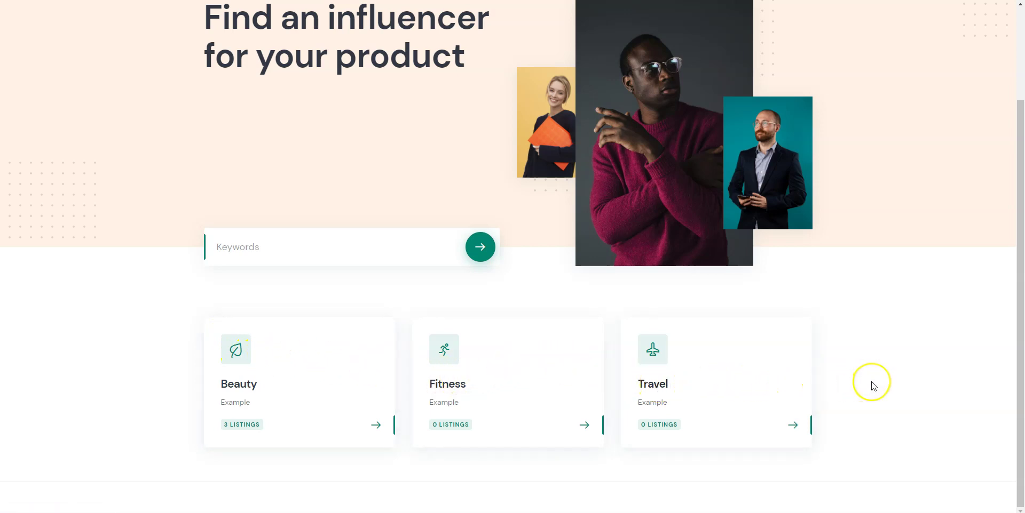
scroll(873, 385, "up", 3)
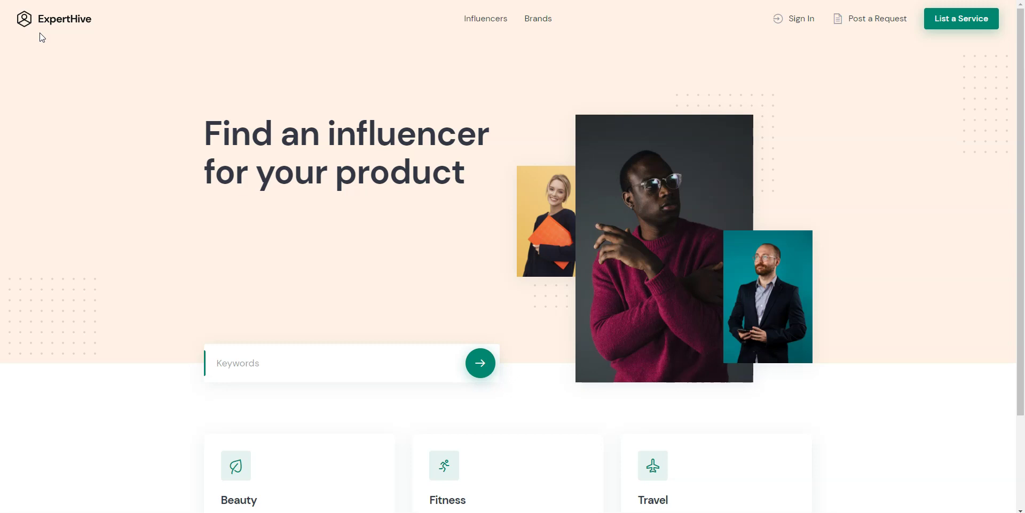
left_click(42, 36)
left_click(41, 31)
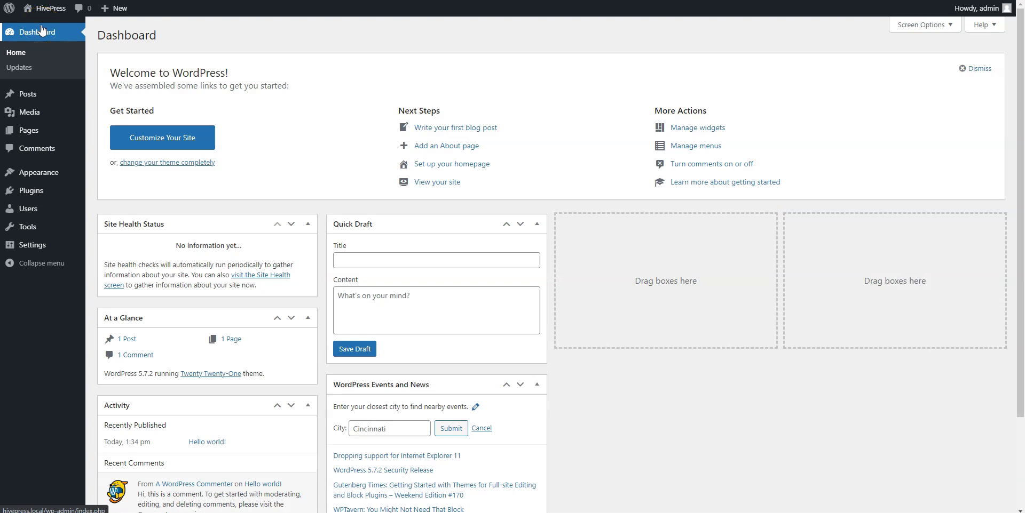
mouse_move(50, 170)
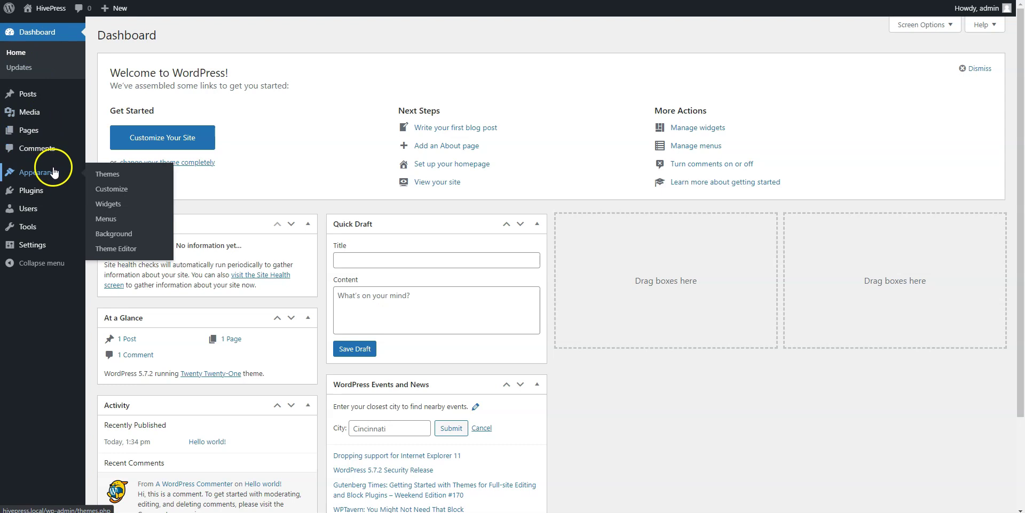
left_click(110, 176)
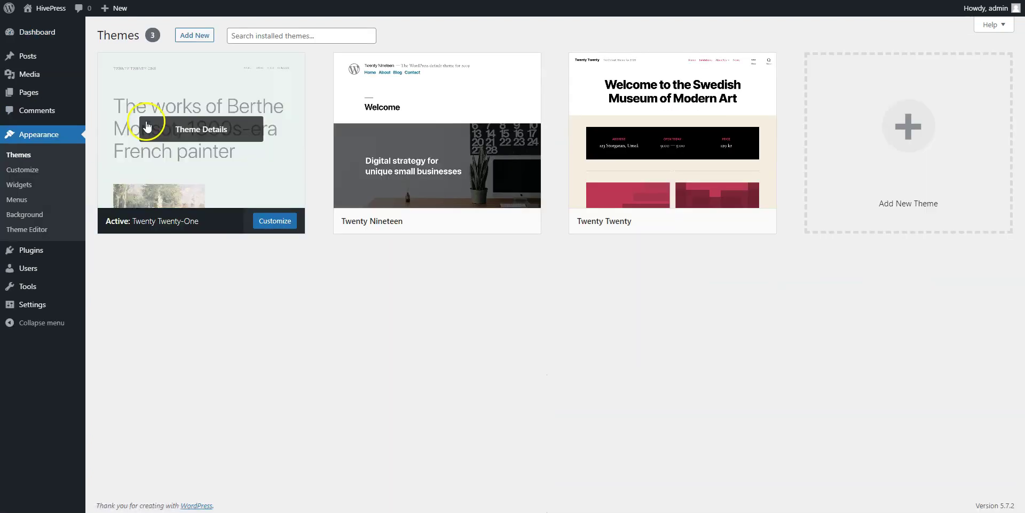
- Upload ExpertHive.zip as a new theme, install it and activate it
left_click(201, 36)
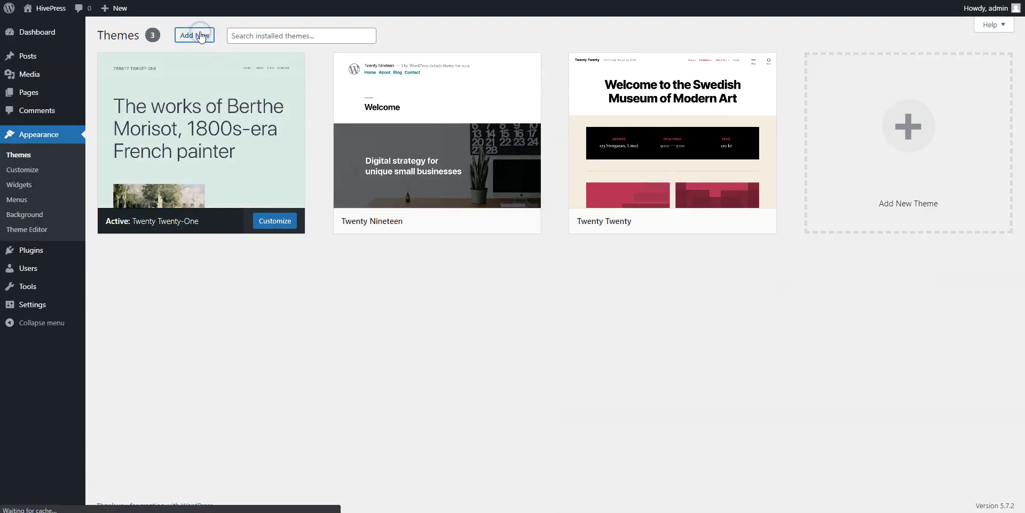
left_click(201, 37)
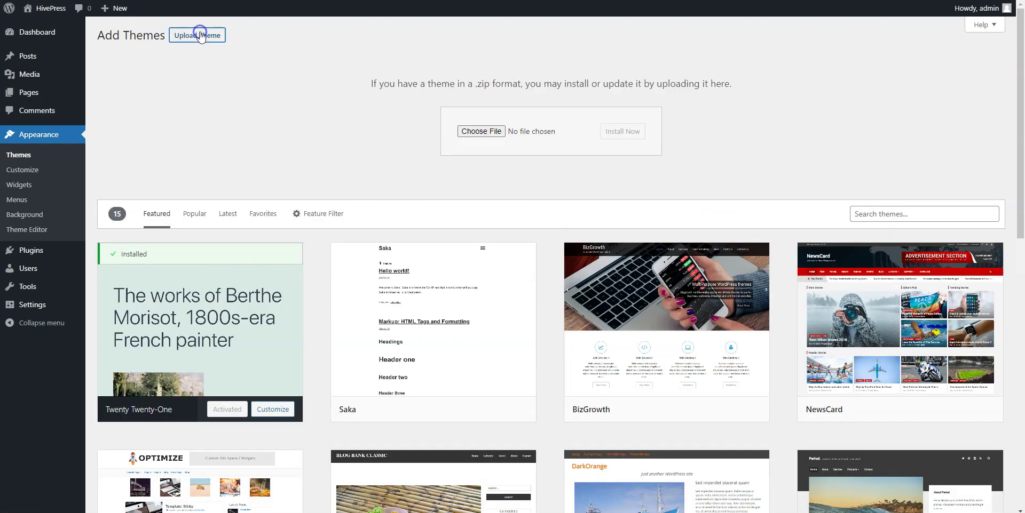
left_click(496, 132)
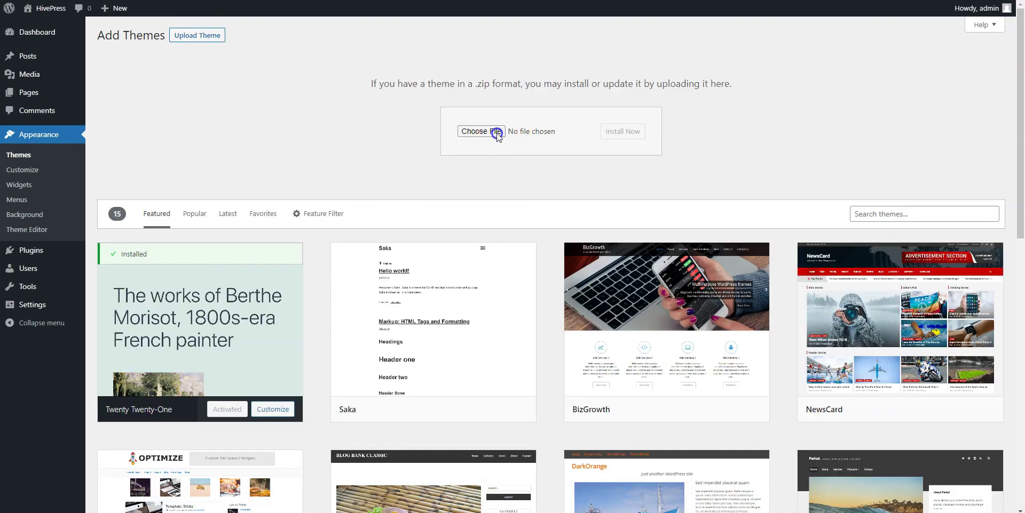
left_click(200, 130)
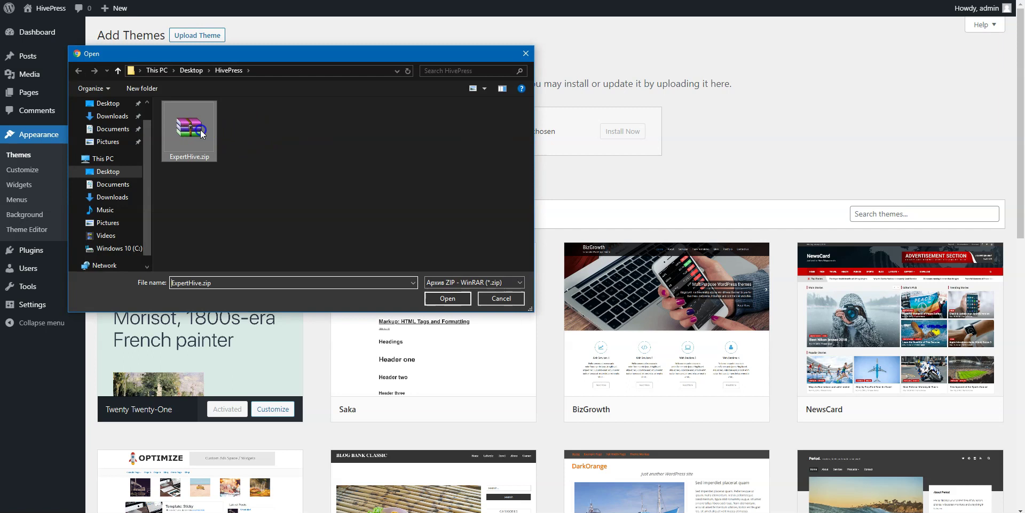
left_click(447, 298)
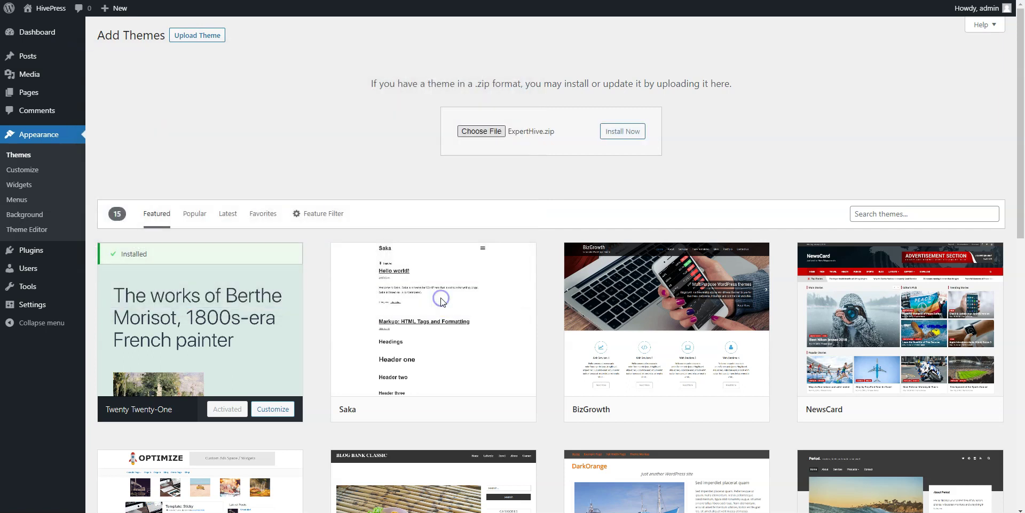
left_click(617, 133)
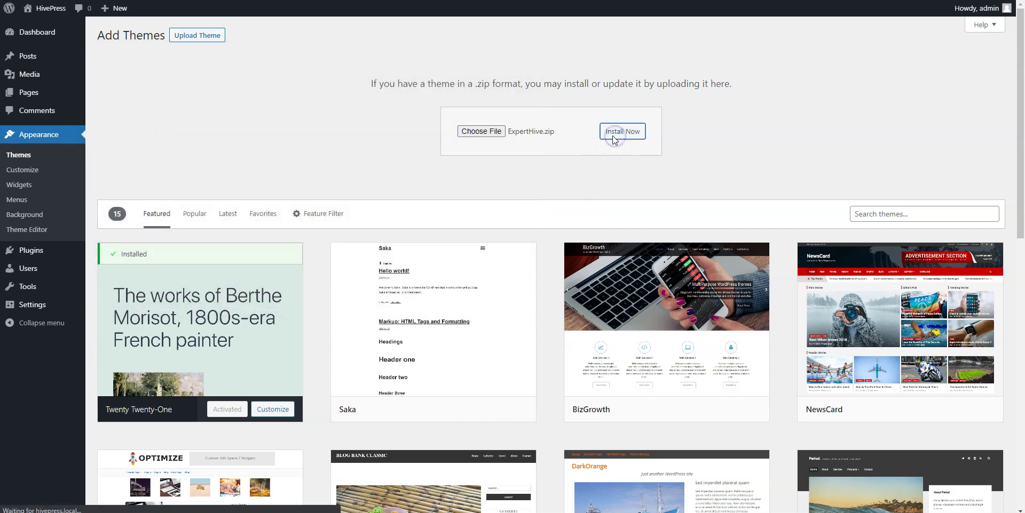
left_click(155, 111)
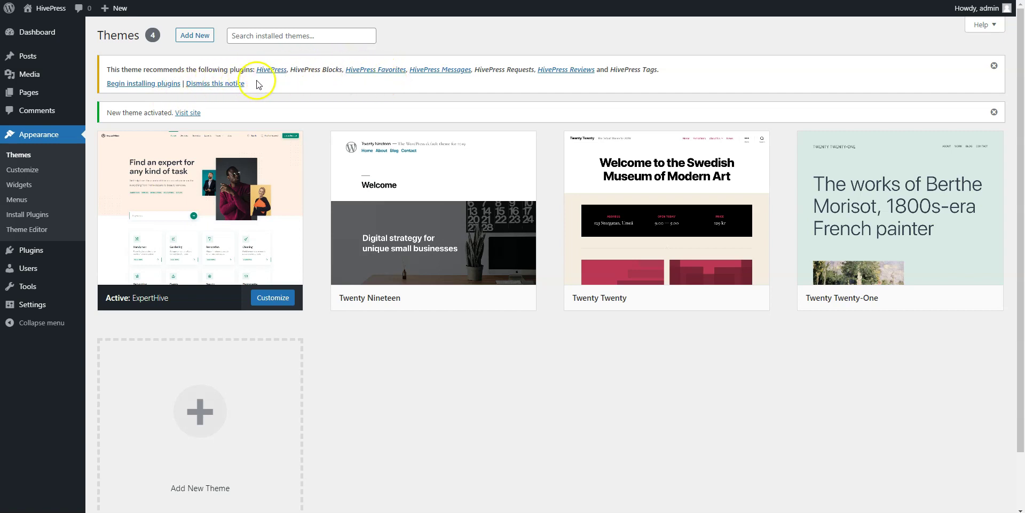
- Bulk-install all seven recommended HivePress plugins
left_click(158, 83)
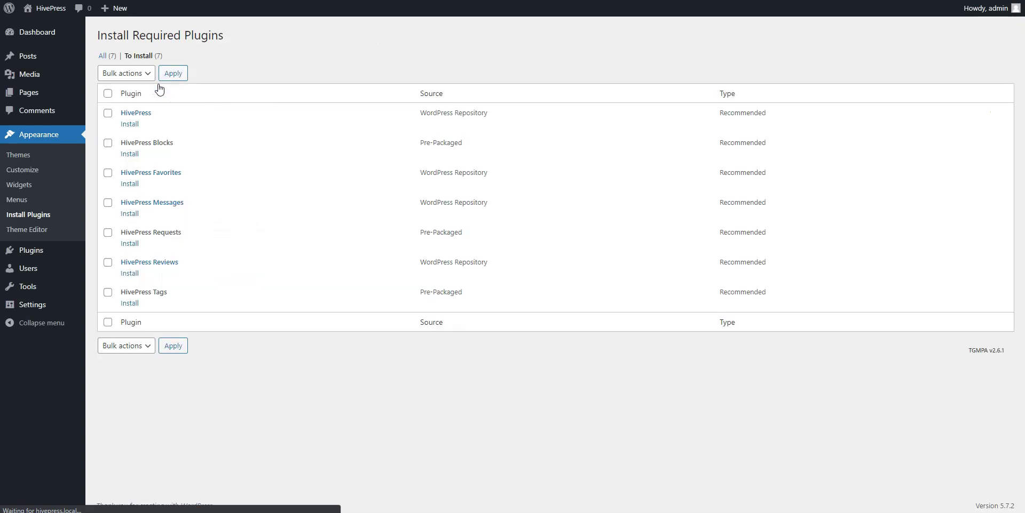
left_click(107, 93)
left_click(127, 74)
left_click(112, 98)
left_click(174, 73)
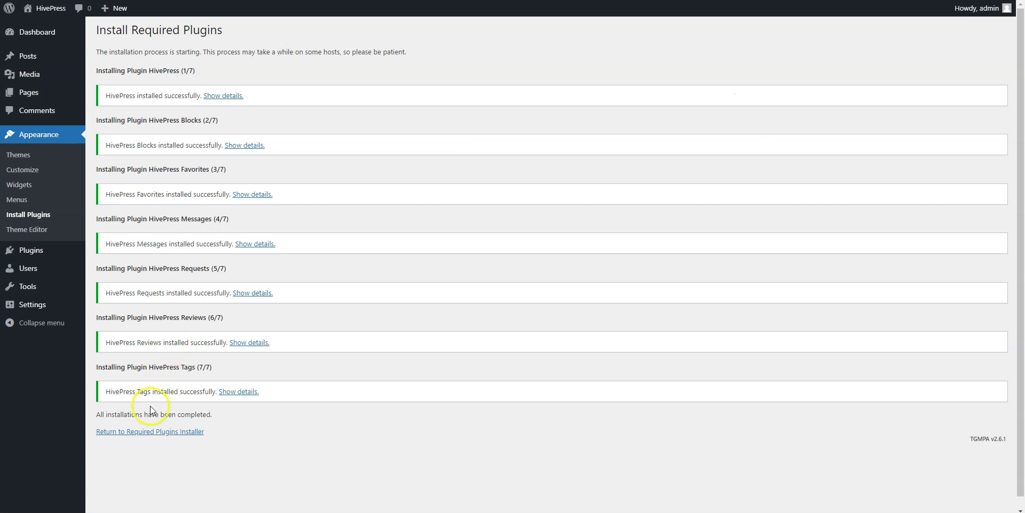
- Bulk-activate the seven HivePress plugins and return to the Dashboard
left_click(149, 433)
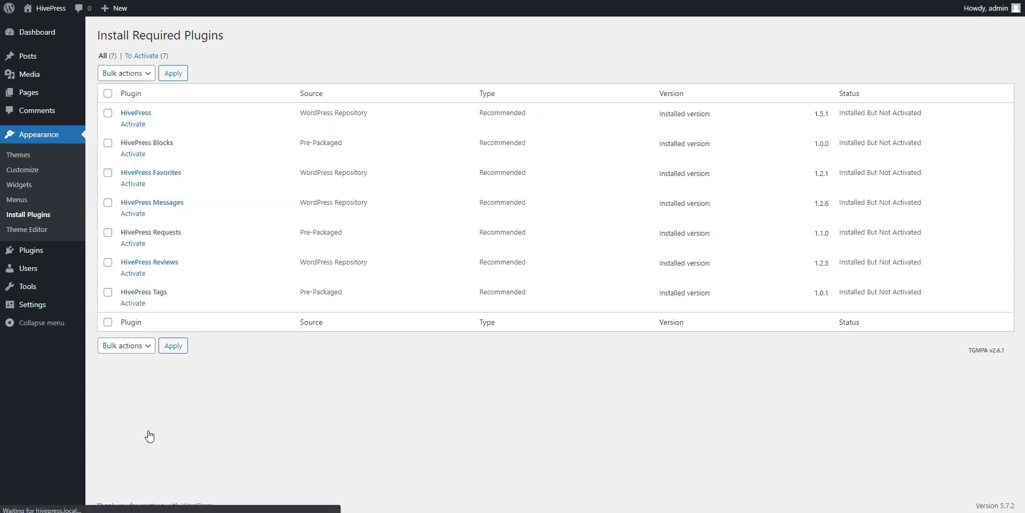
left_click(107, 94)
left_click(148, 75)
left_click(130, 119)
left_click(172, 74)
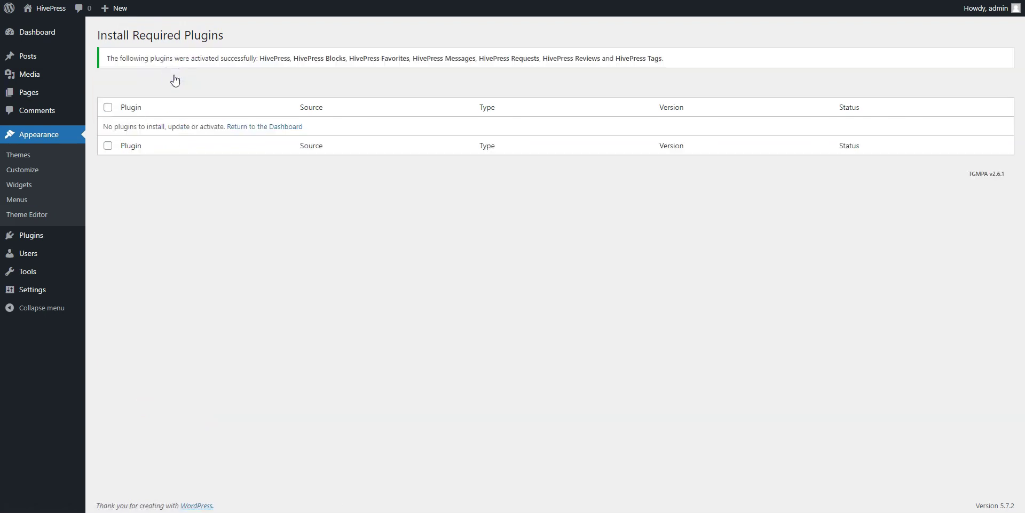
left_click(42, 35)
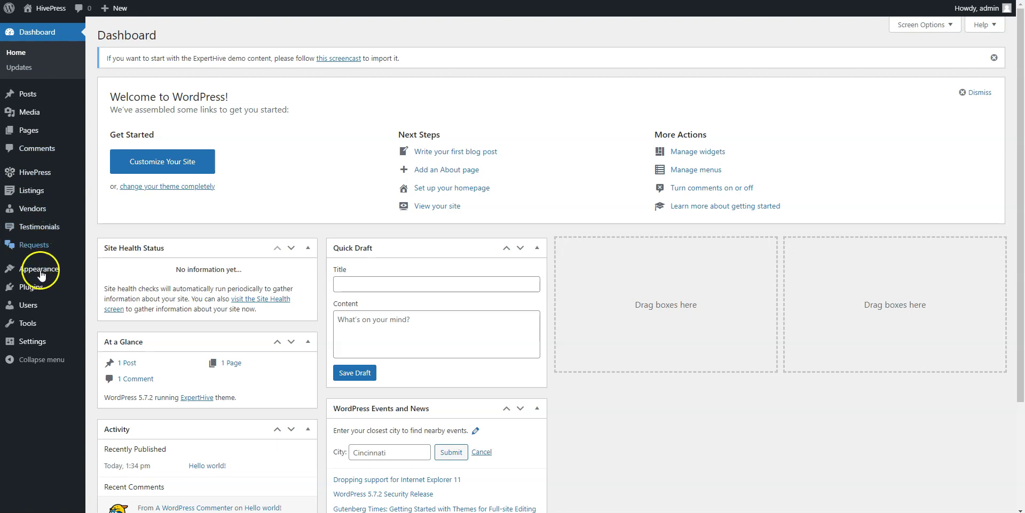
- Search plugins for 'woocommerce', install and activate WooCommerce, and skip its store details setup
mouse_move(40, 288)
left_click(101, 305)
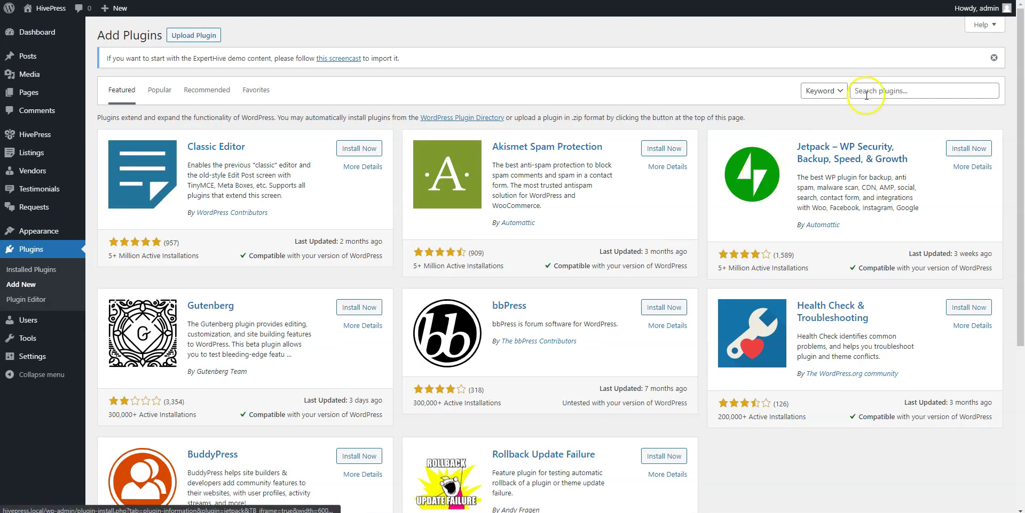
left_click(885, 92)
type("wooc")
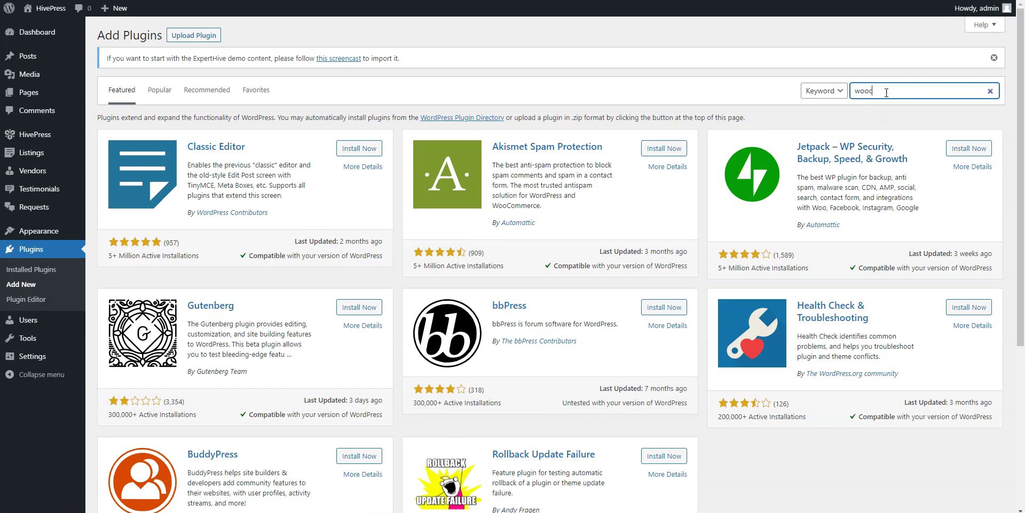
type("ommerce")
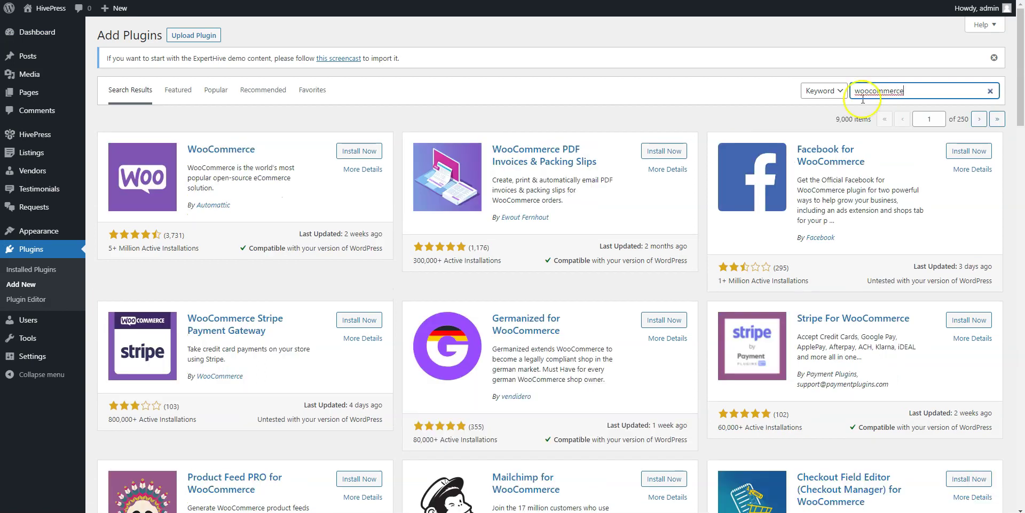
left_click(362, 153)
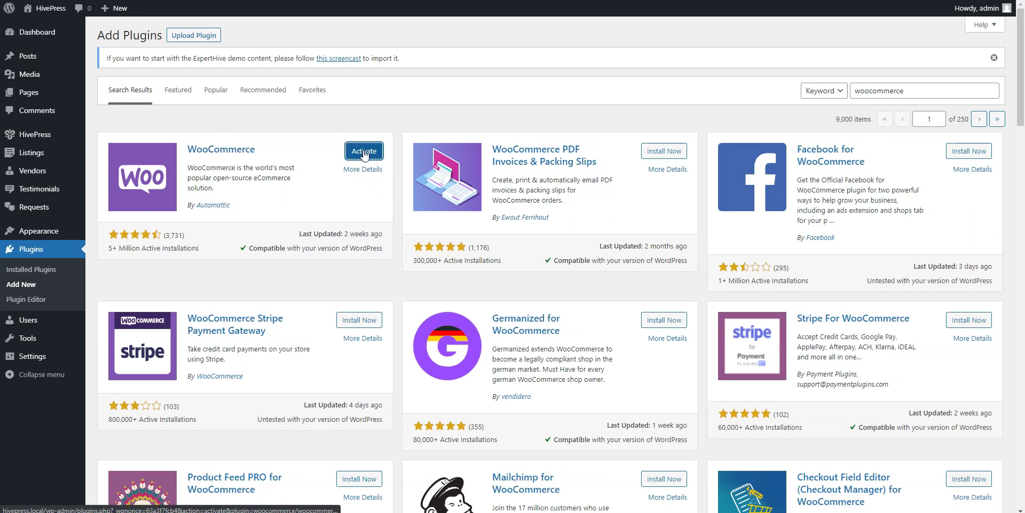
left_click(367, 155)
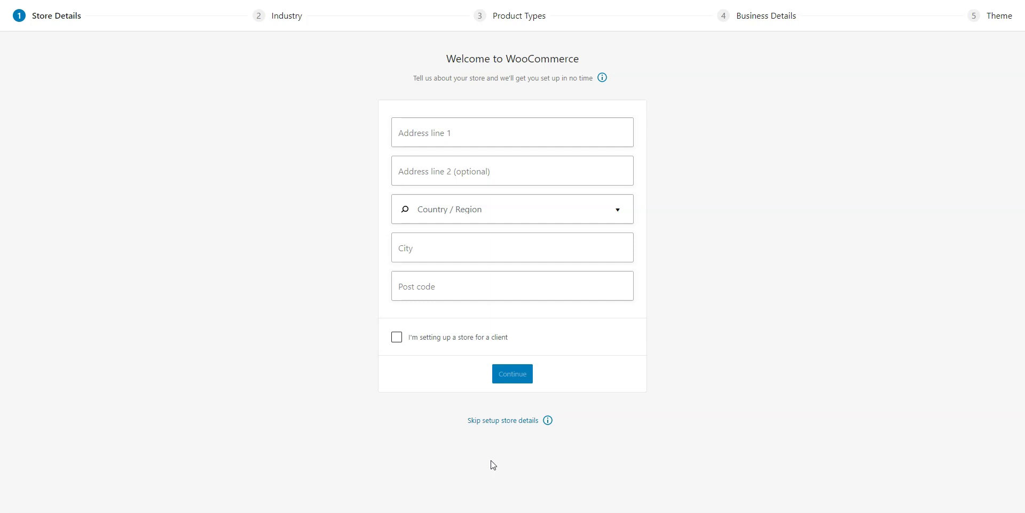
left_click(495, 422)
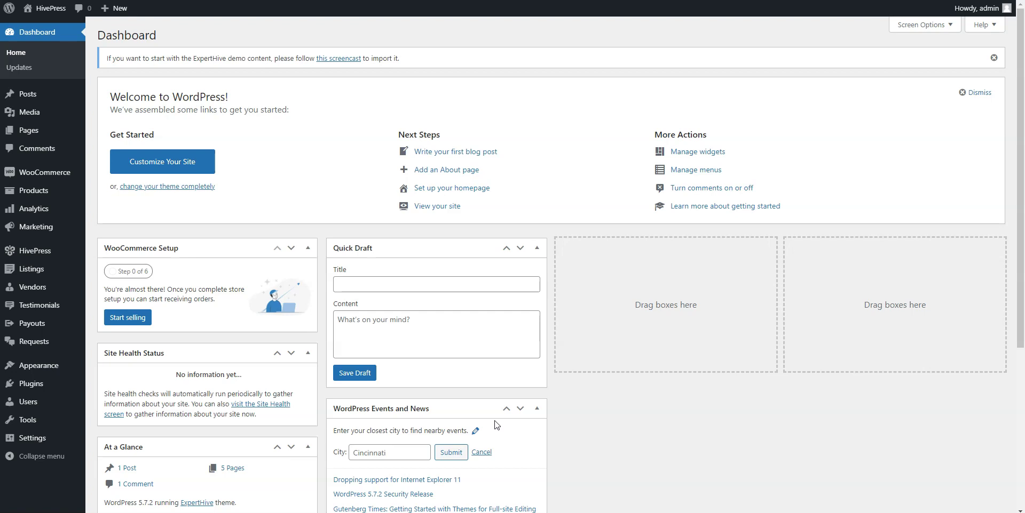
- Under Listings > Categories, add category 'Beauty' with description 'Example' and the leaf icon
mouse_move(48, 267)
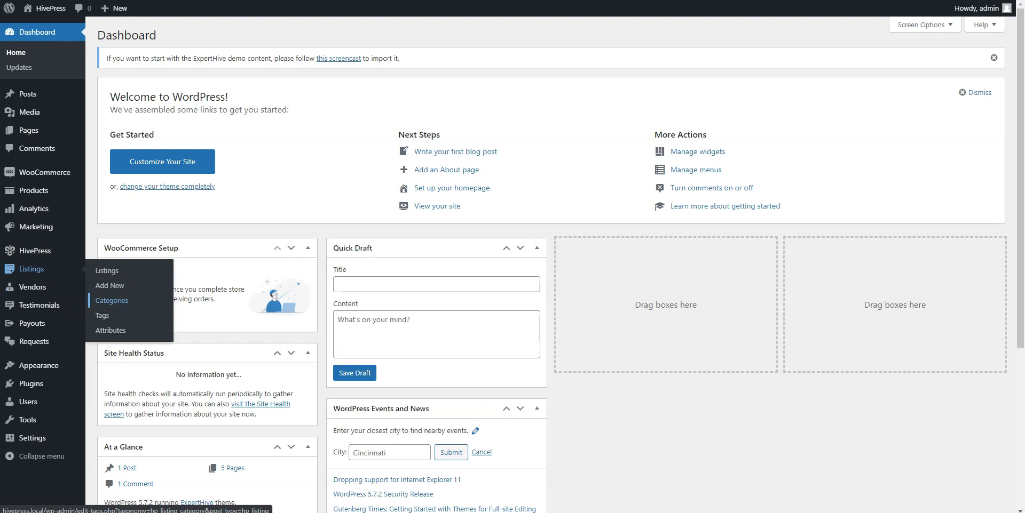
left_click(120, 302)
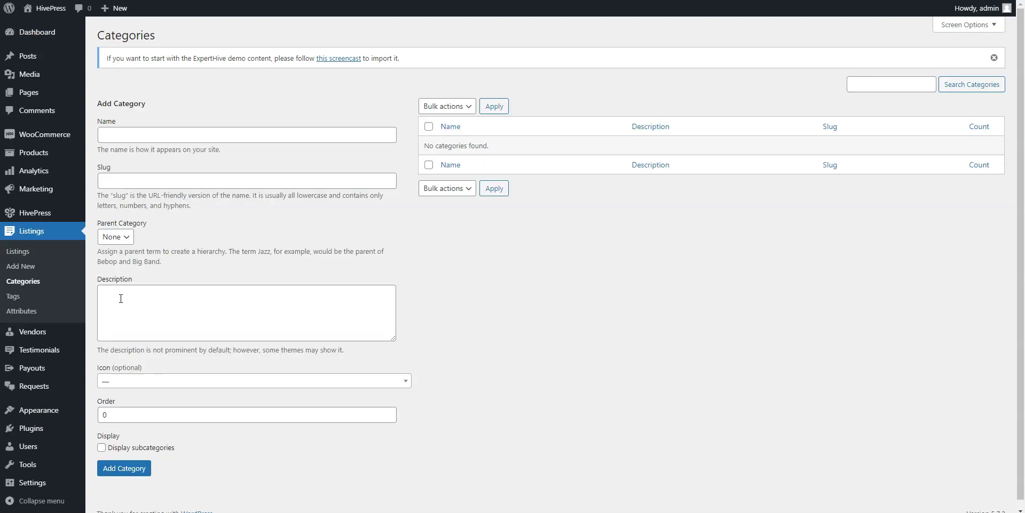
left_click(140, 137)
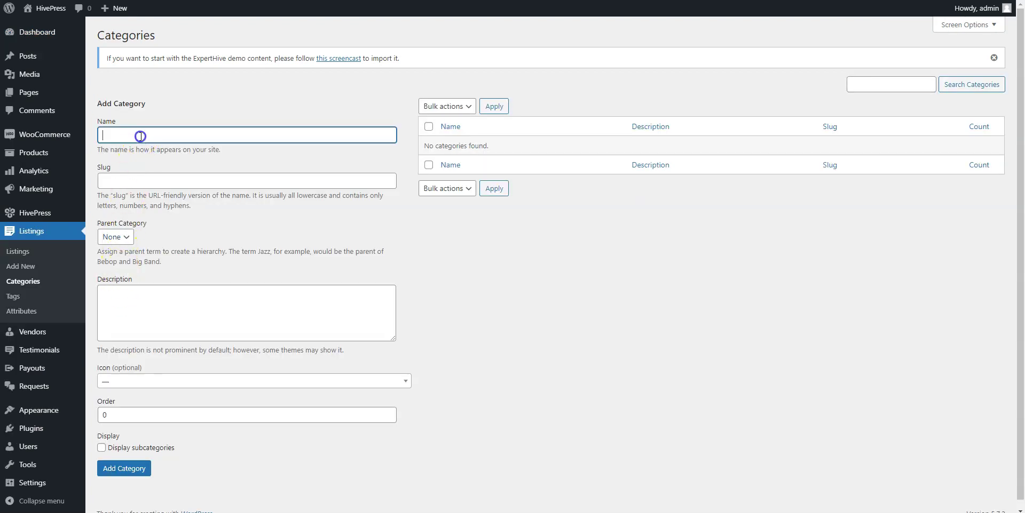
type("Beauty")
left_click(142, 300)
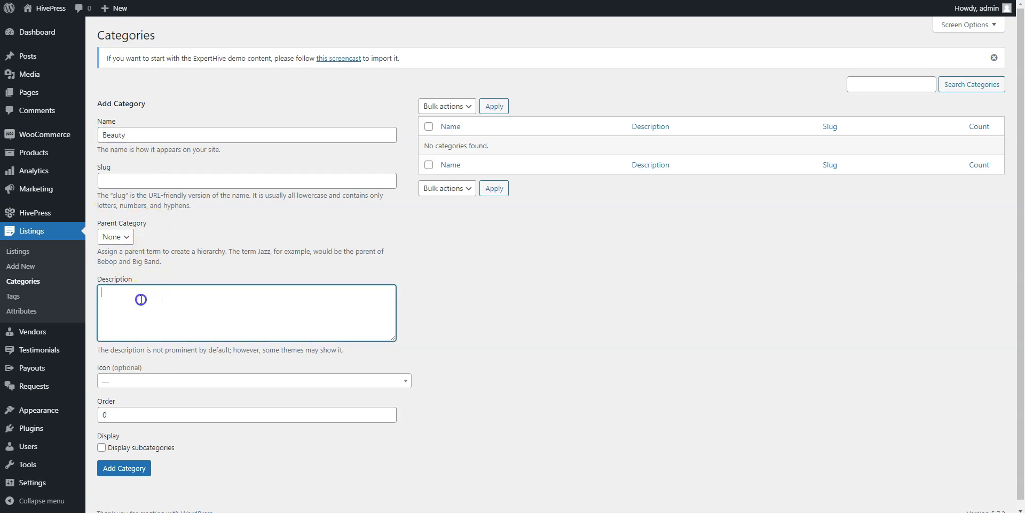
type("Example")
left_click(140, 381)
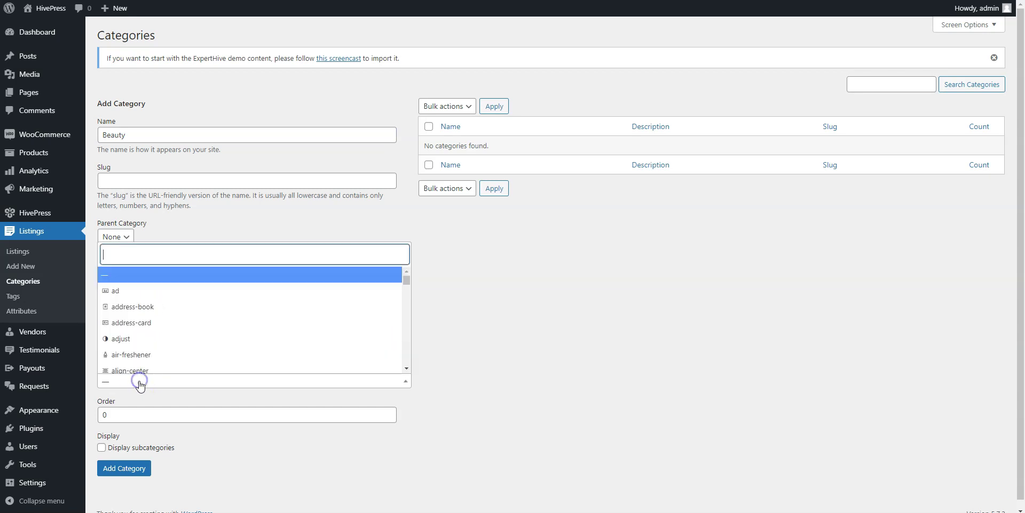
scroll(152, 355, "down", 3)
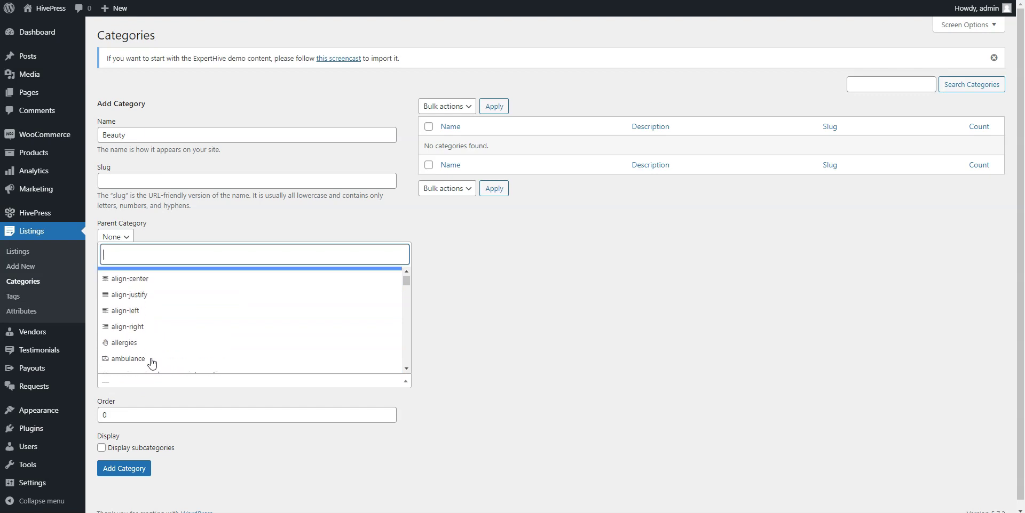
type("lea")
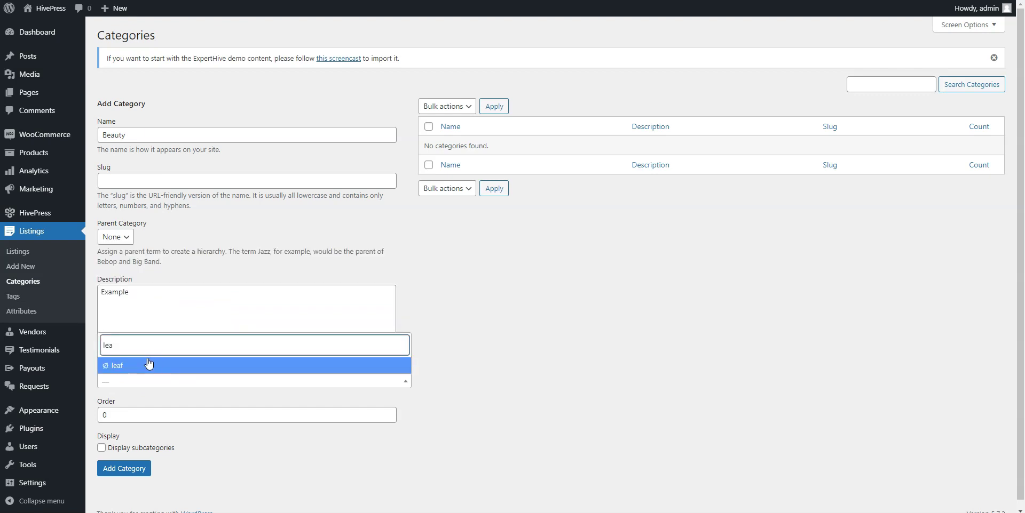
left_click(149, 365)
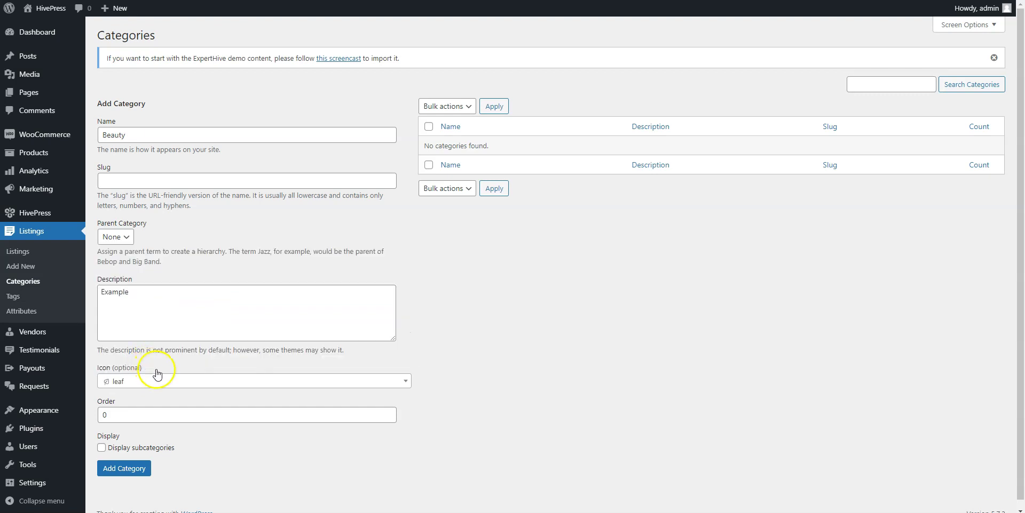
left_click(131, 474)
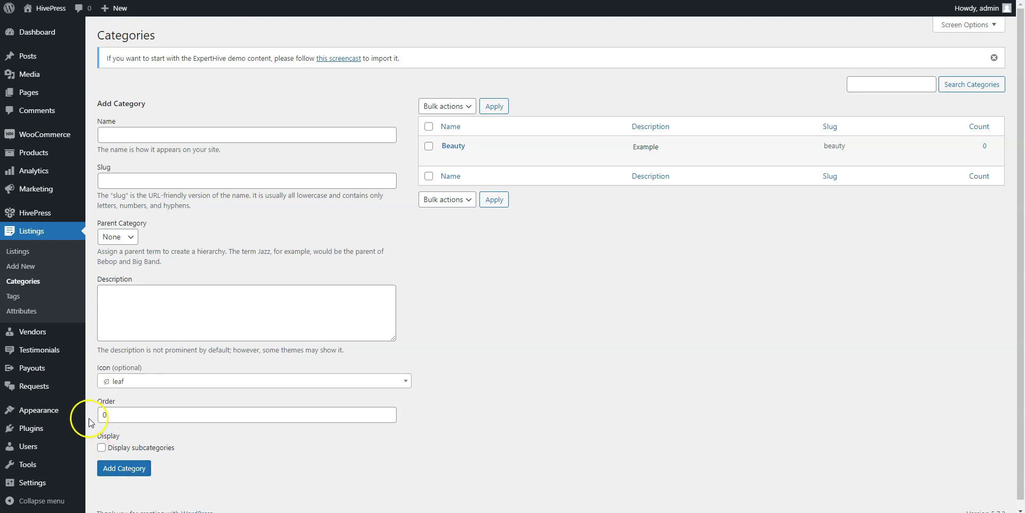
- Start a new listing attribute titled 'Followers', editable, with field type Number
left_click(24, 313)
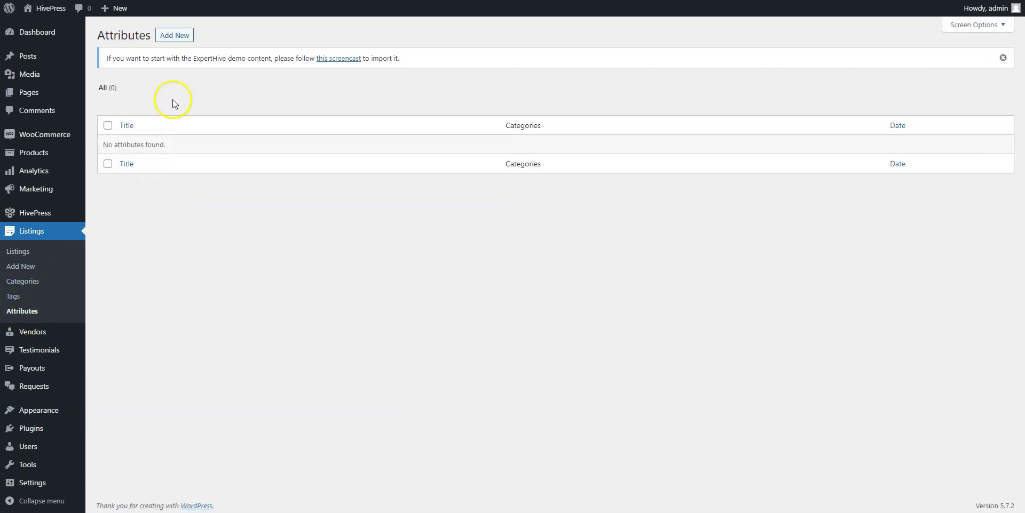
left_click(175, 35)
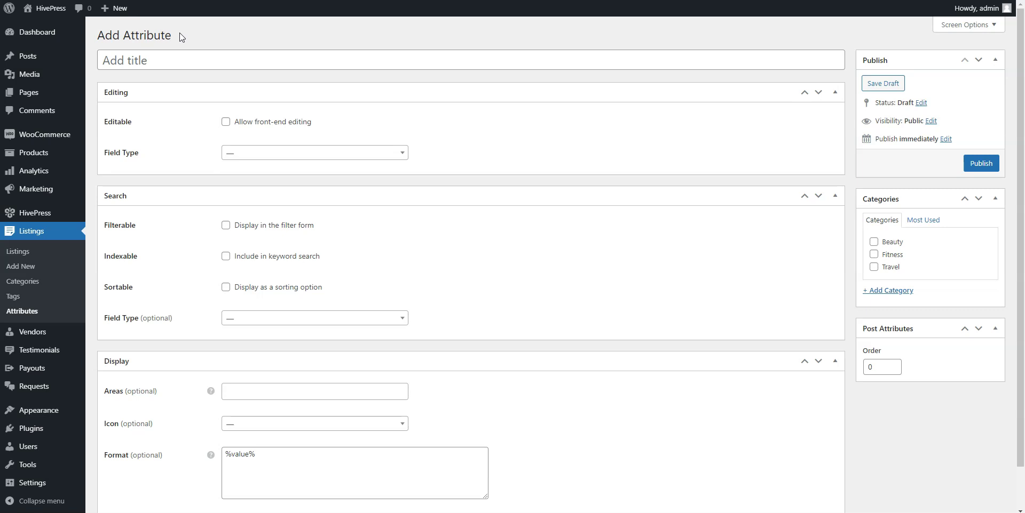
left_click(179, 58)
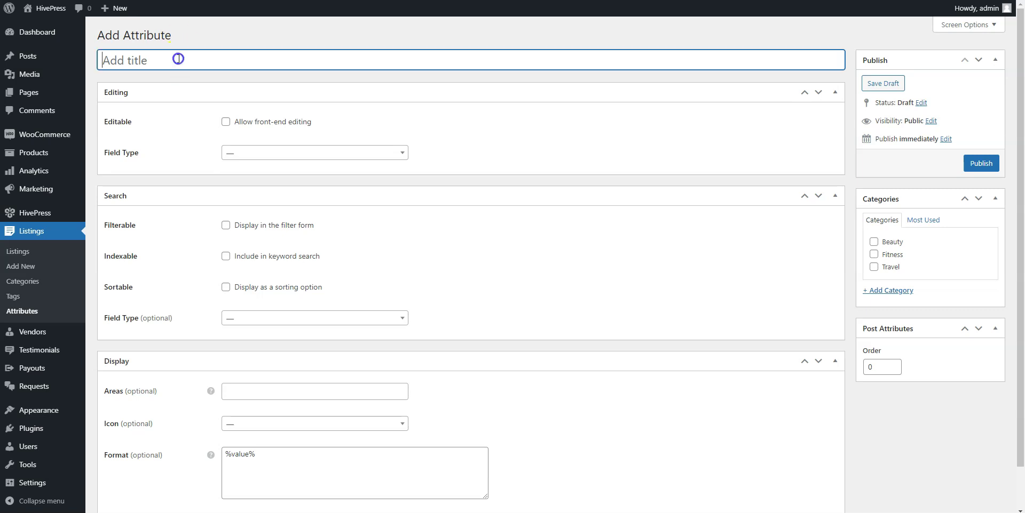
type("Followers")
left_click(226, 121)
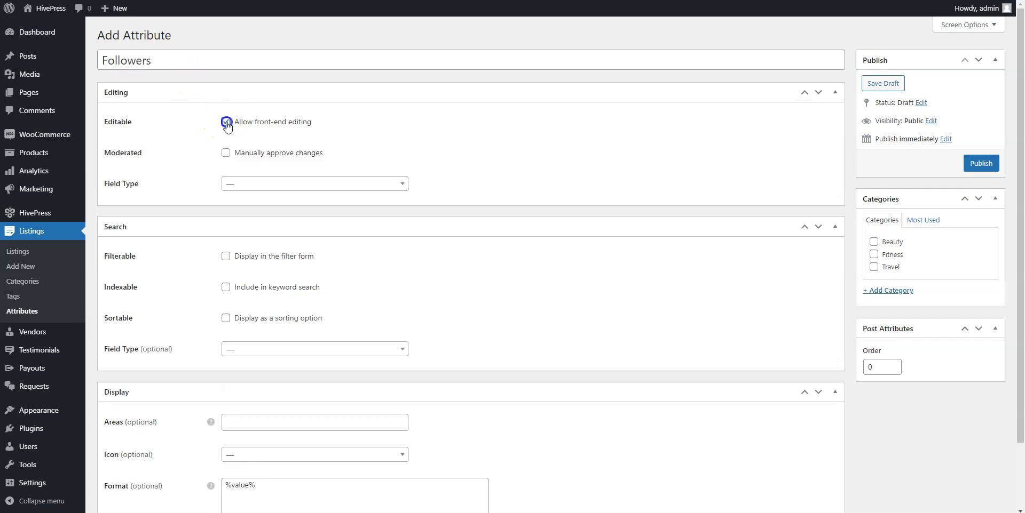
left_click(238, 184)
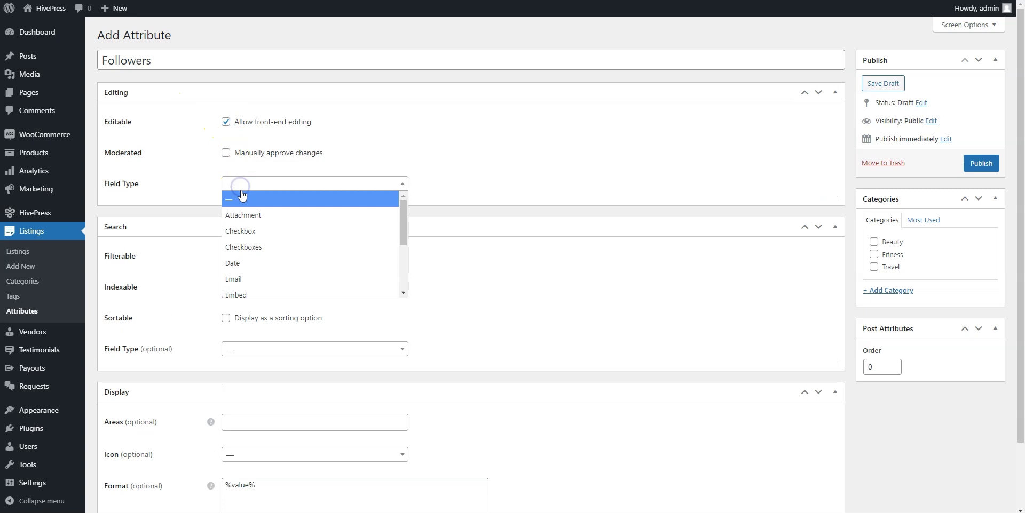
scroll(248, 209, "down", 1)
scroll(247, 211, "down", 3)
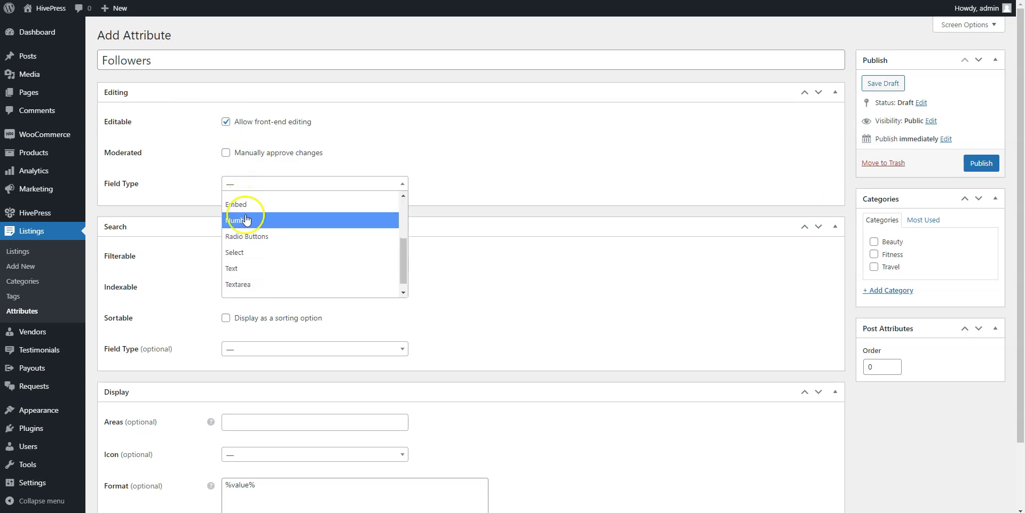
left_click(244, 221)
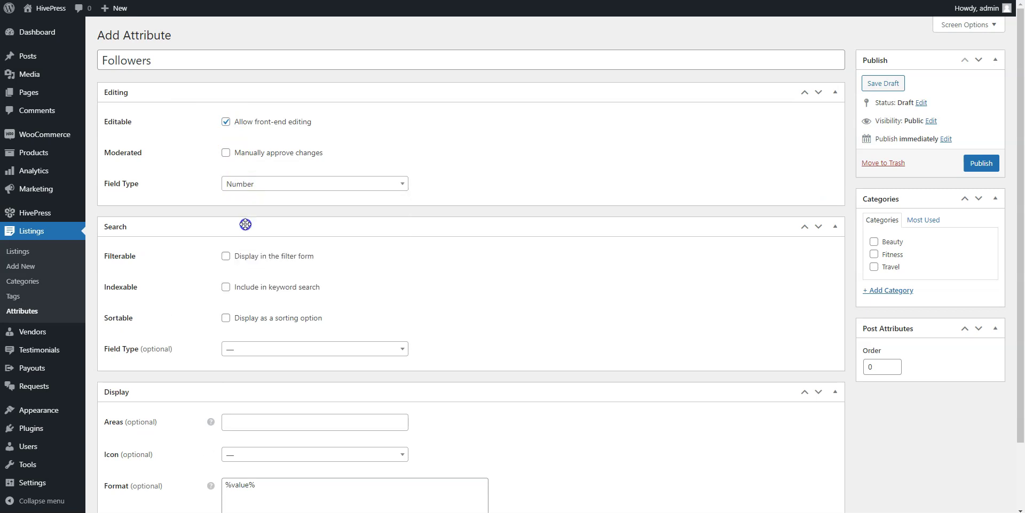
- Make Followers filterable and sortable, using a Number Range search field
left_click(226, 256)
left_click(225, 318)
left_click(242, 351)
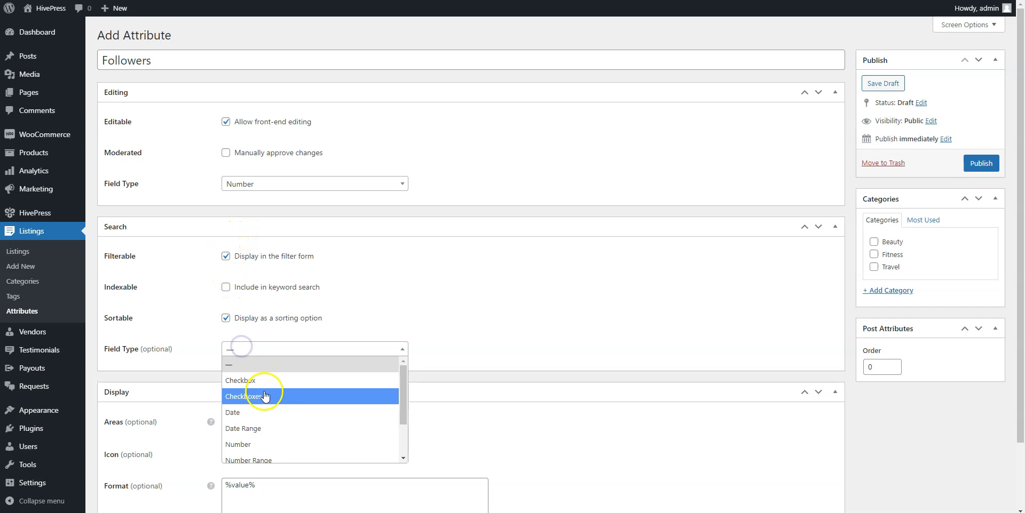
scroll(265, 396, "down", 1)
scroll(265, 396, "down", 1)
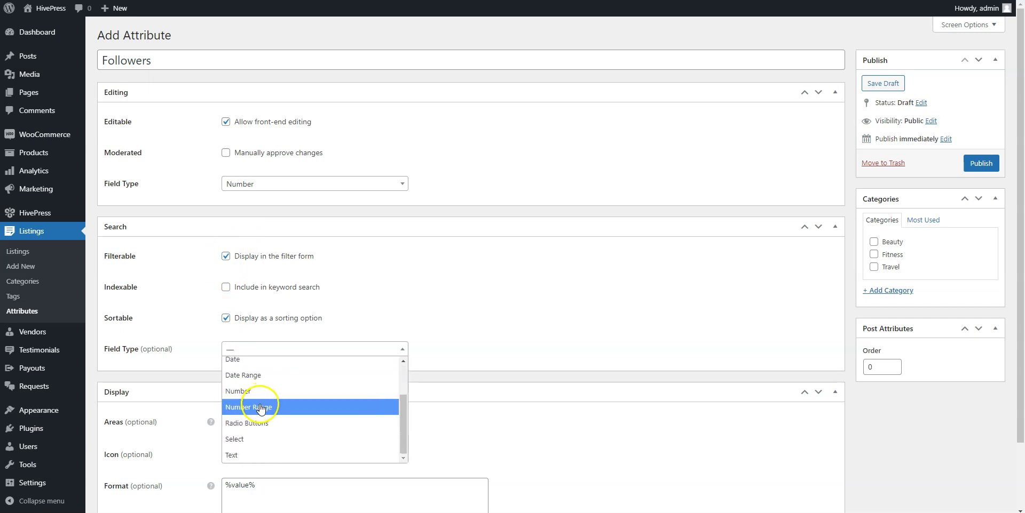
left_click(260, 409)
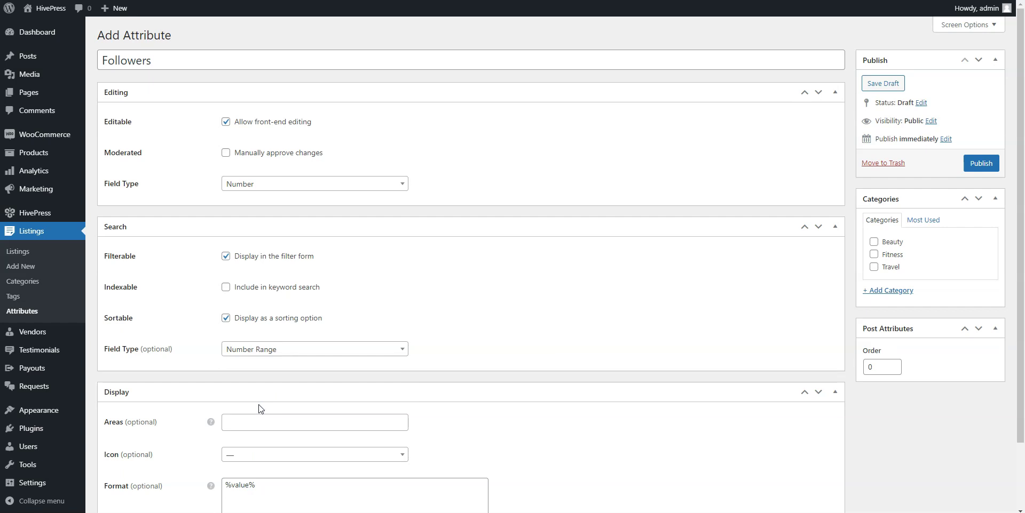
- Display Followers in Block (primary) and Page (primary) areas, formatted as '%label%: %value%'
left_click(250, 421)
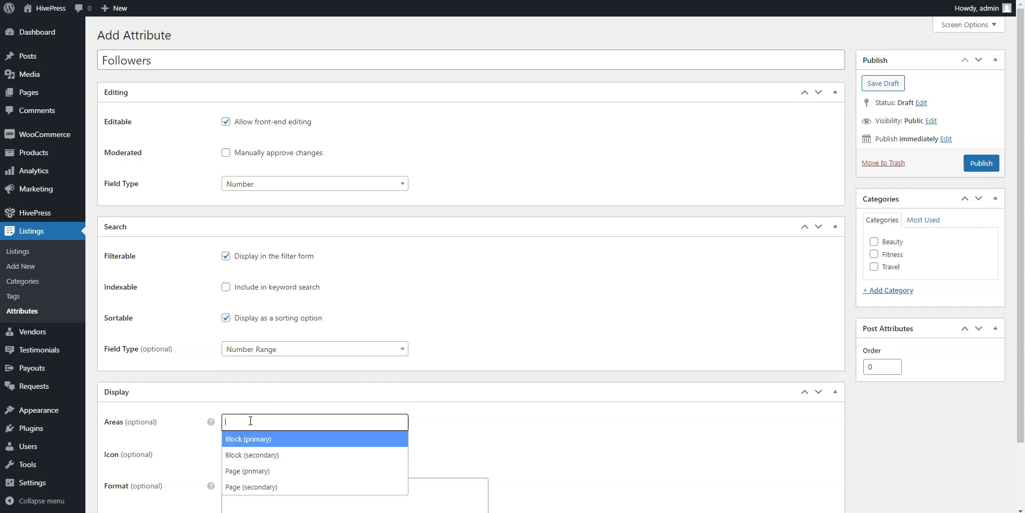
left_click(251, 440)
left_click(294, 423)
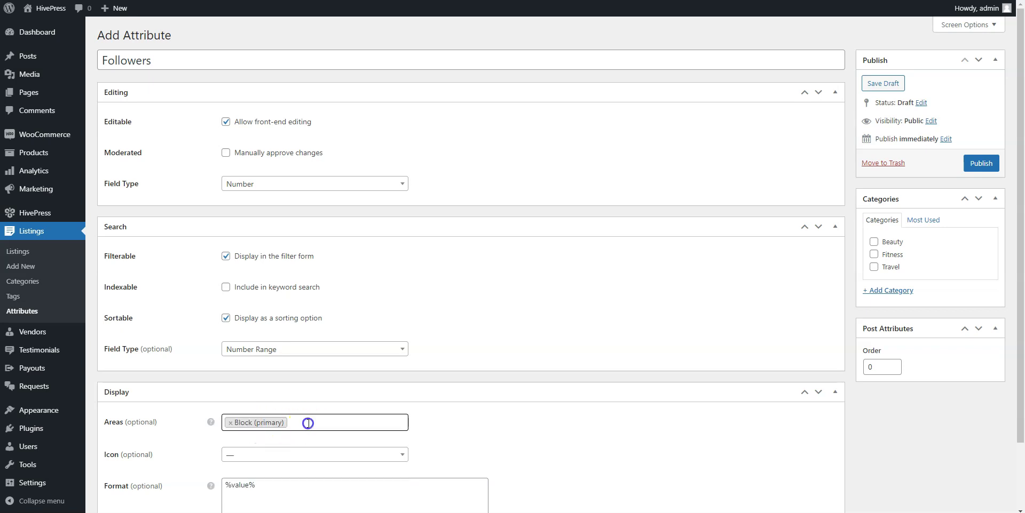
left_click(290, 473)
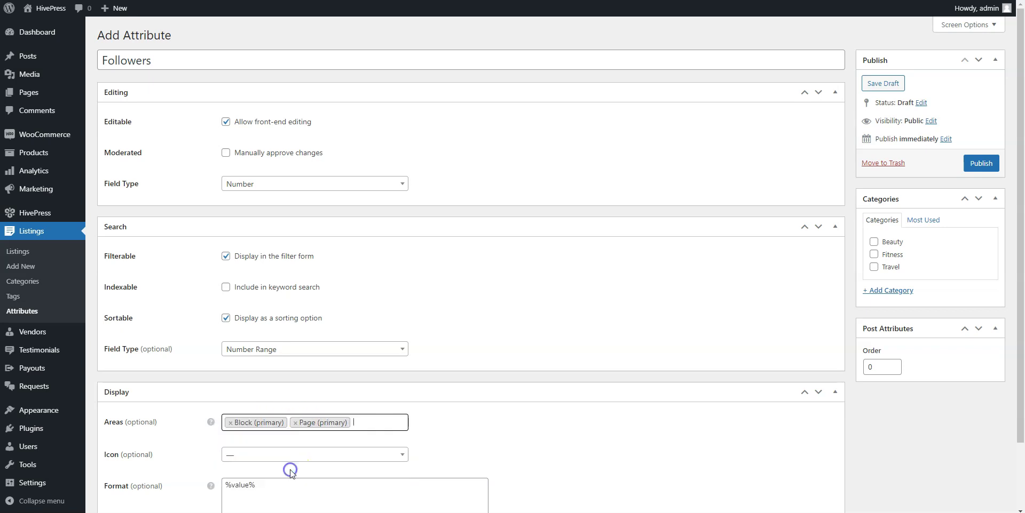
scroll(290, 472, "down", 2)
left_click(227, 410)
type("%label")
type("%:")
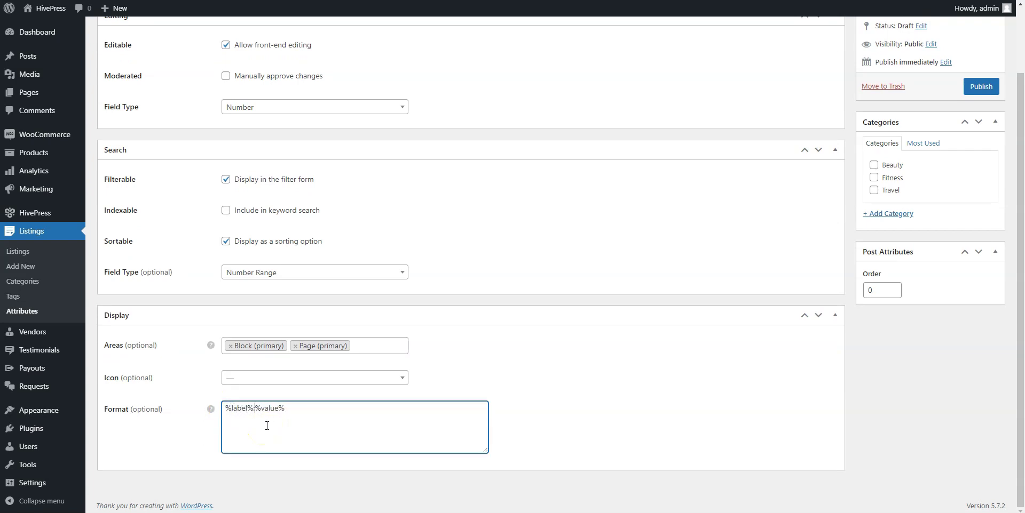
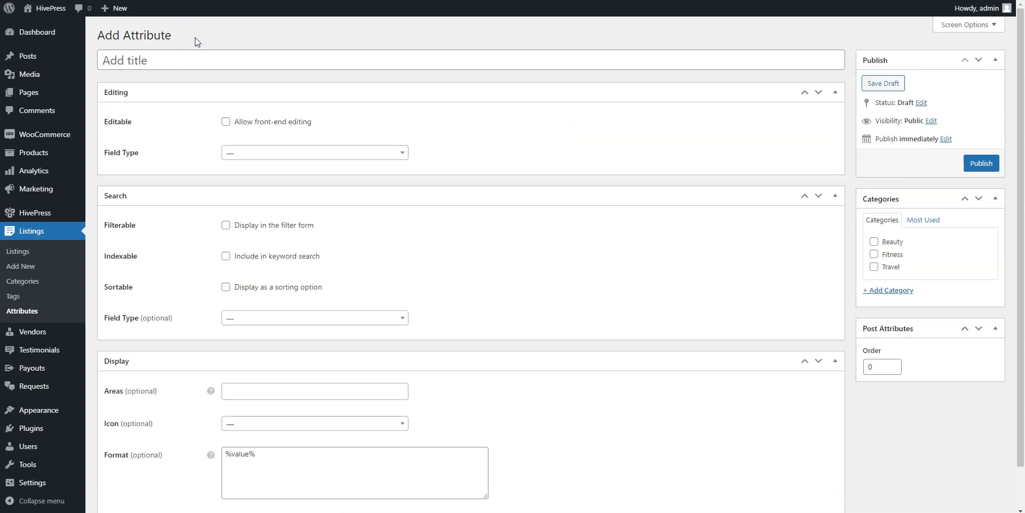
- Name the attribute Platform, allow front-end editing, and make it a filterable Select field with a Select filter
left_click(194, 60)
type("Platform")
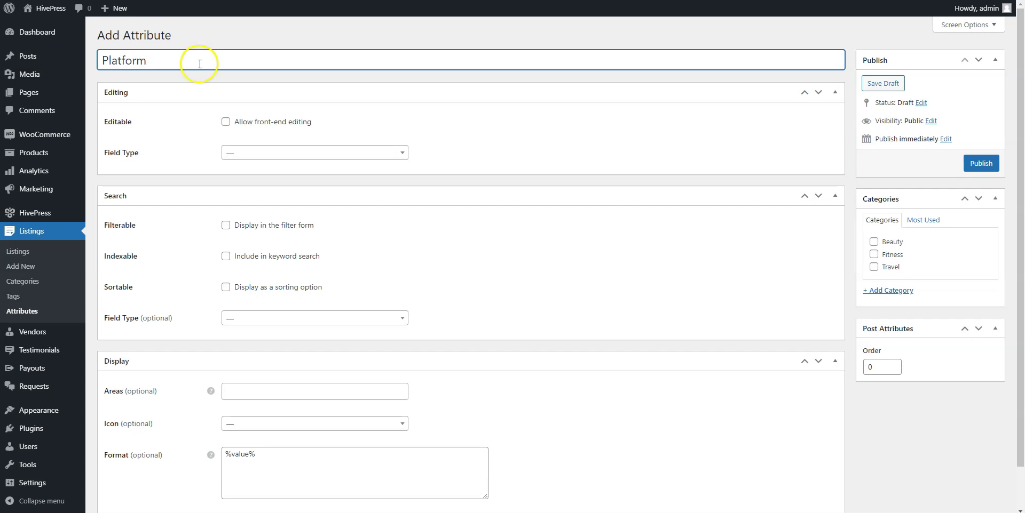
left_click(226, 122)
left_click(240, 182)
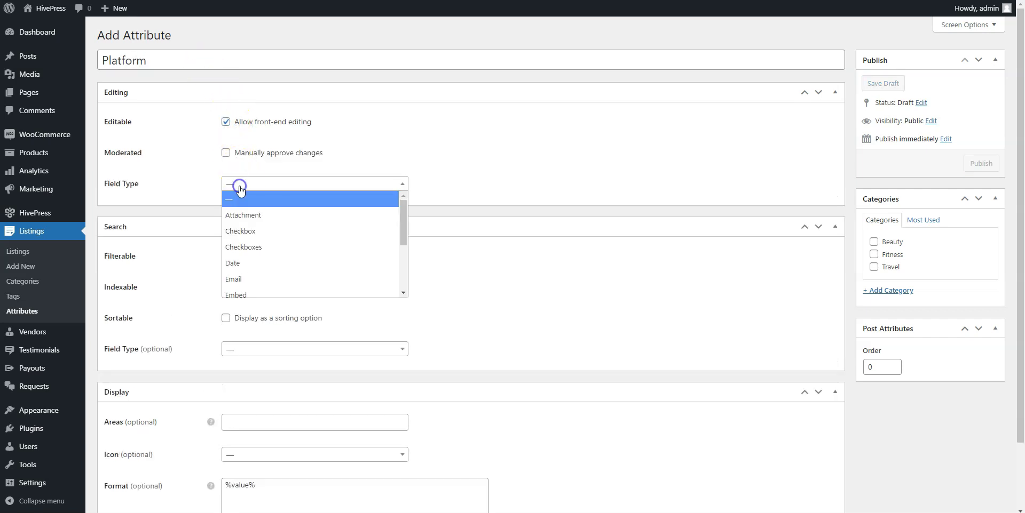
scroll(251, 231, "down", 1)
scroll(248, 246, "down", 3)
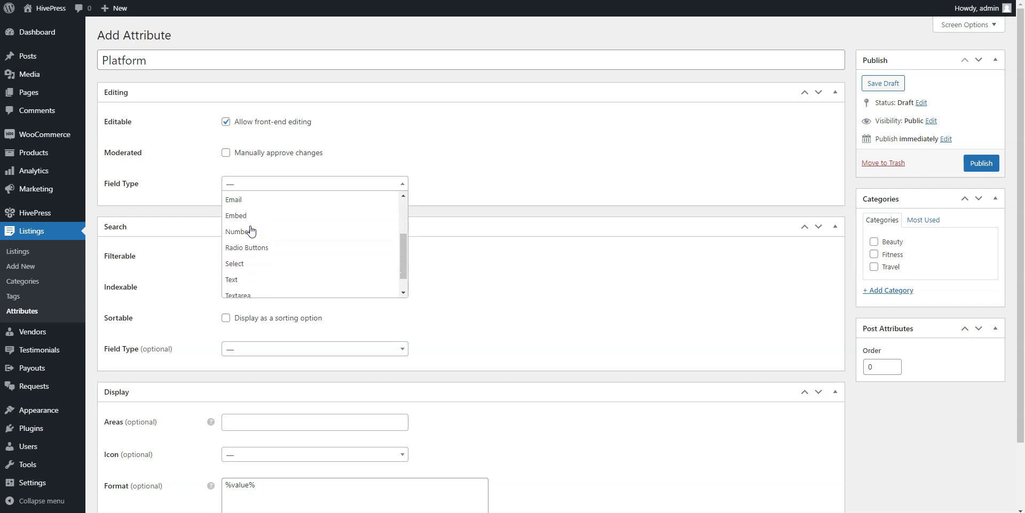
left_click(242, 255)
left_click(225, 256)
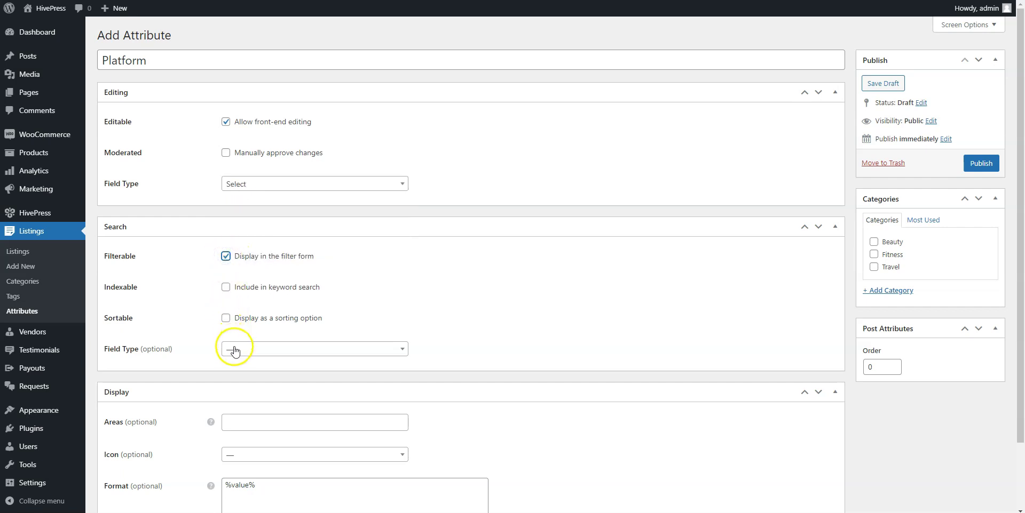
left_click(232, 349)
scroll(247, 374, "down", 3)
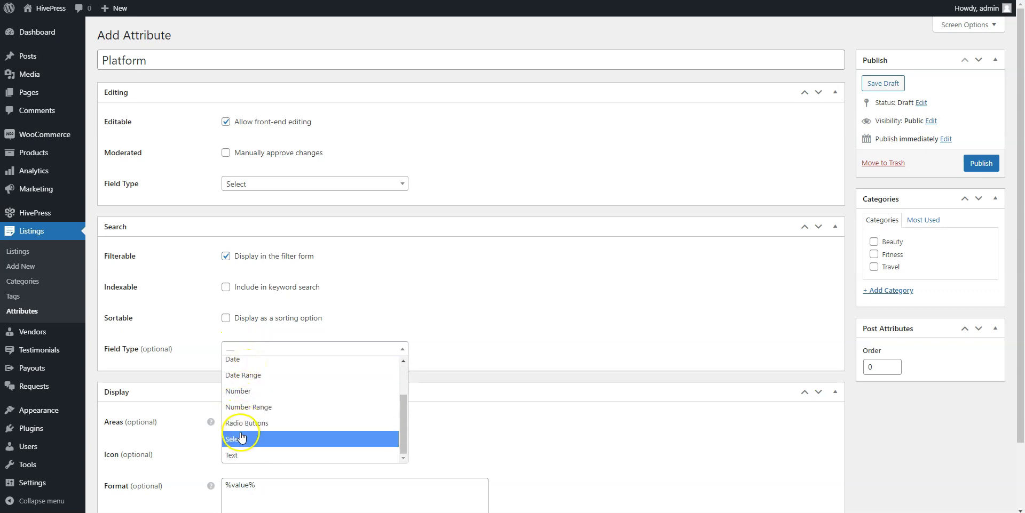
left_click(242, 438)
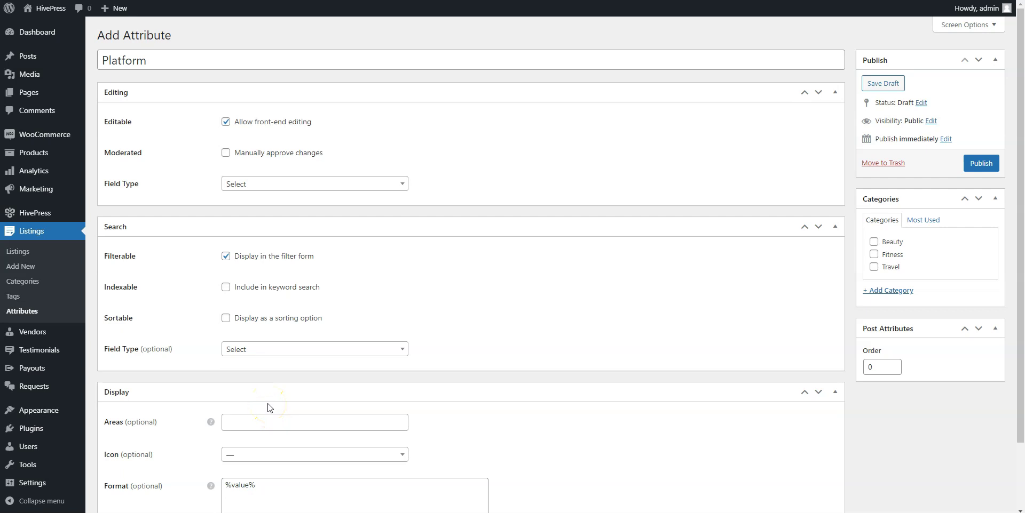
- Display it in Block (primary) and Page (primary) areas as '%label%: %value%', then publish
left_click(261, 419)
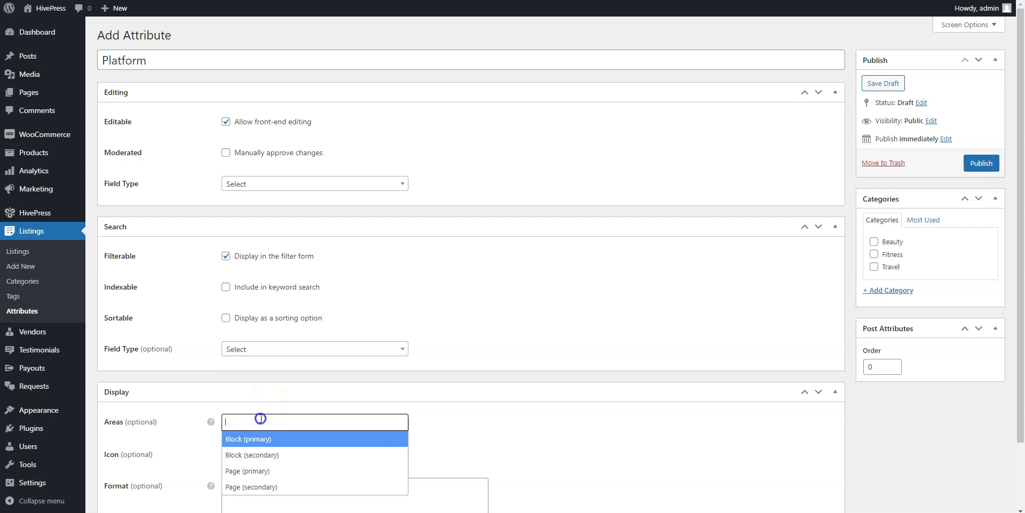
left_click(264, 441)
left_click(302, 423)
left_click(277, 469)
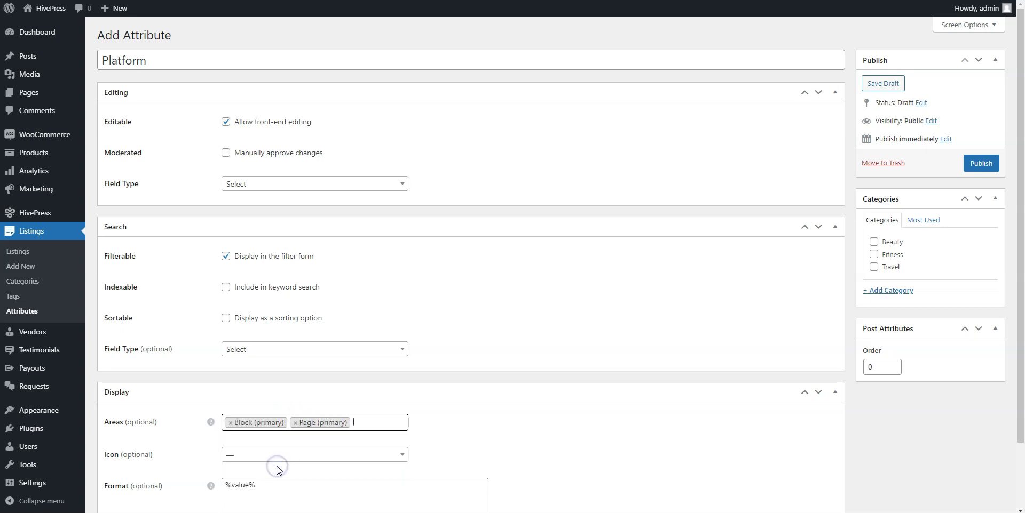
scroll(277, 468, "down", 2)
left_click(224, 414)
type("%la")
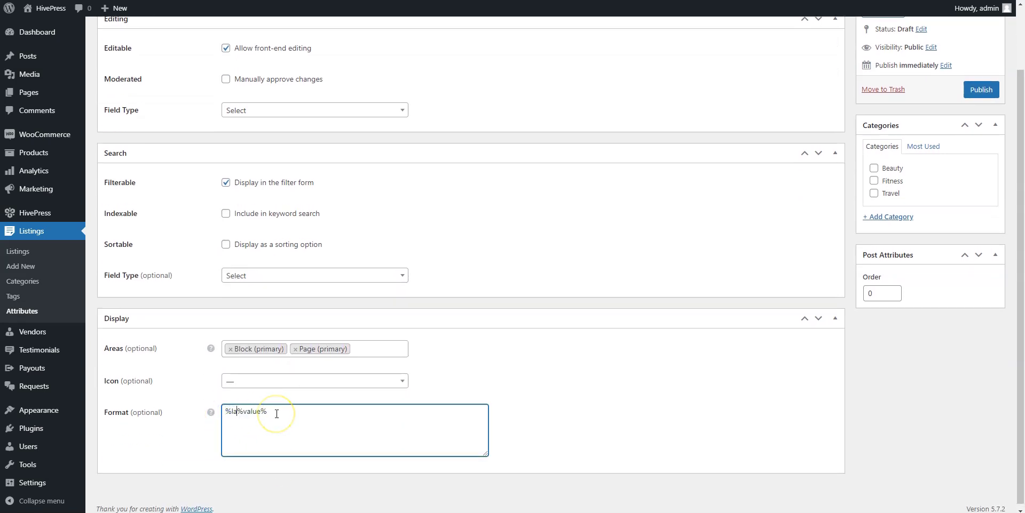
type("bel%:")
scroll(277, 415, "up", 2)
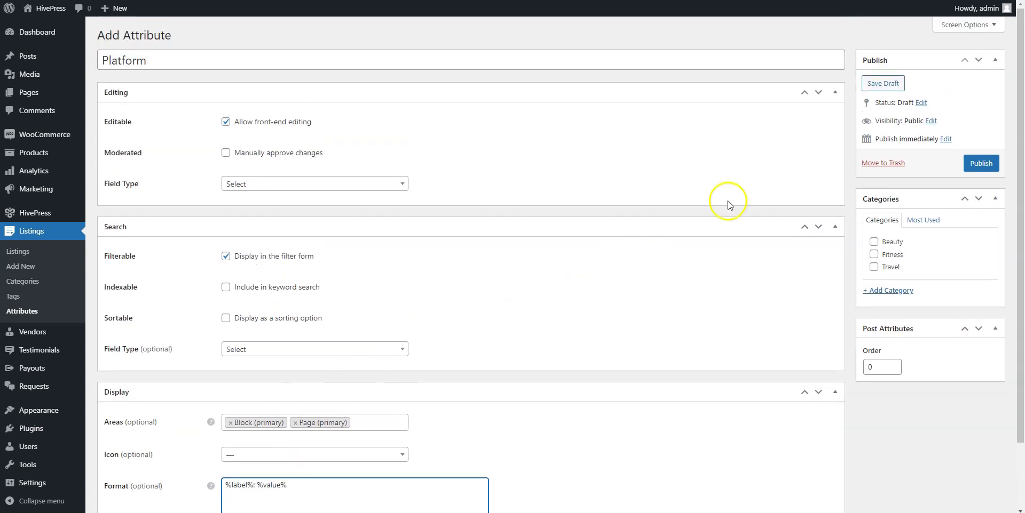
left_click(971, 165)
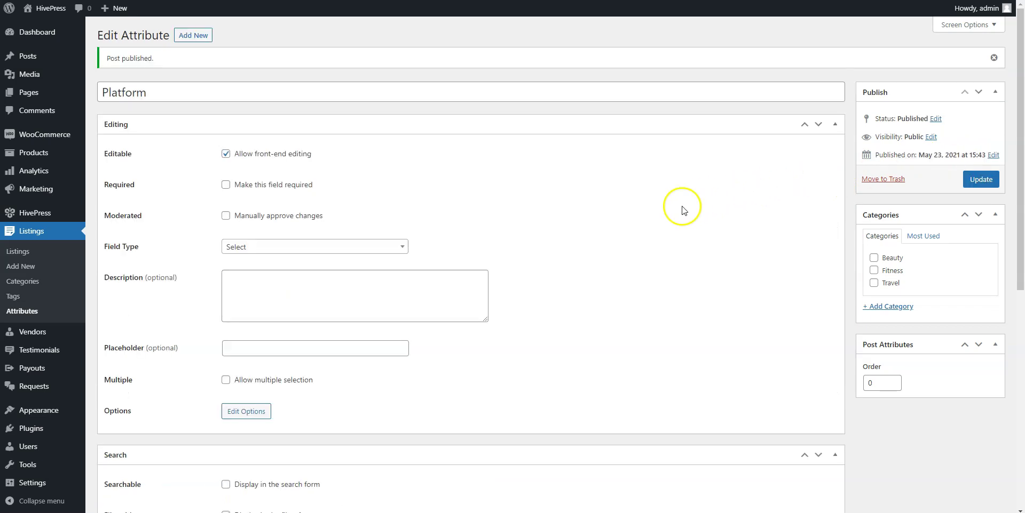
- Tick Make this field required and Allow multiple selection on Platform, then update it
left_click(226, 184)
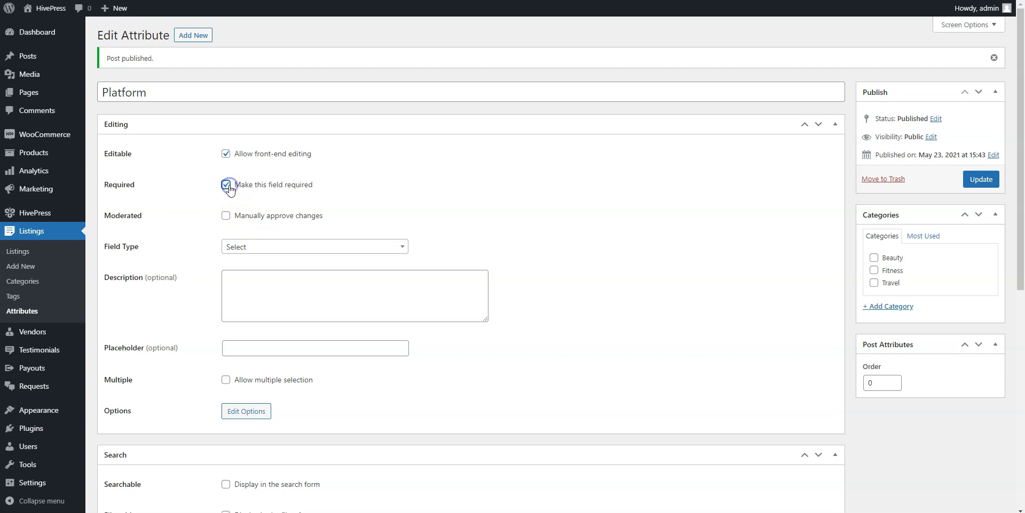
left_click(226, 380)
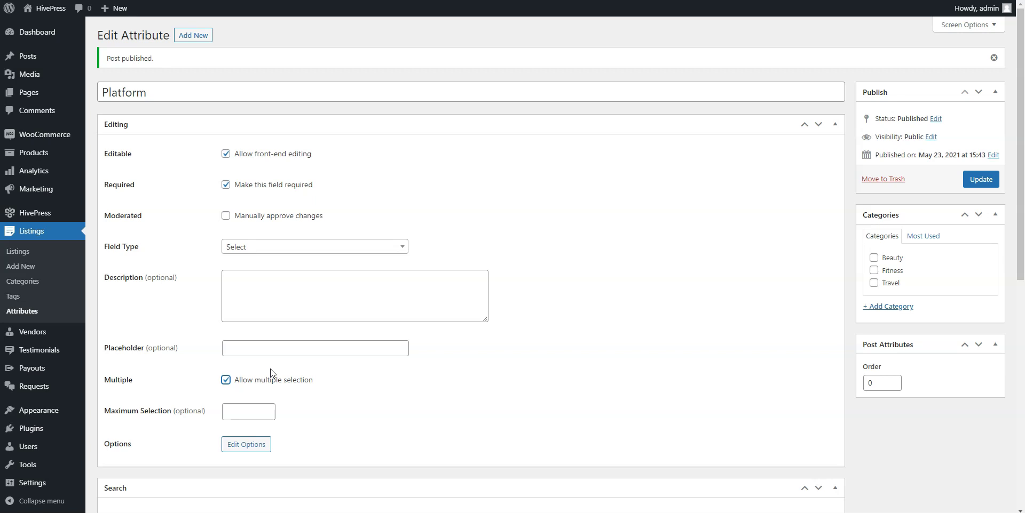
left_click(987, 181)
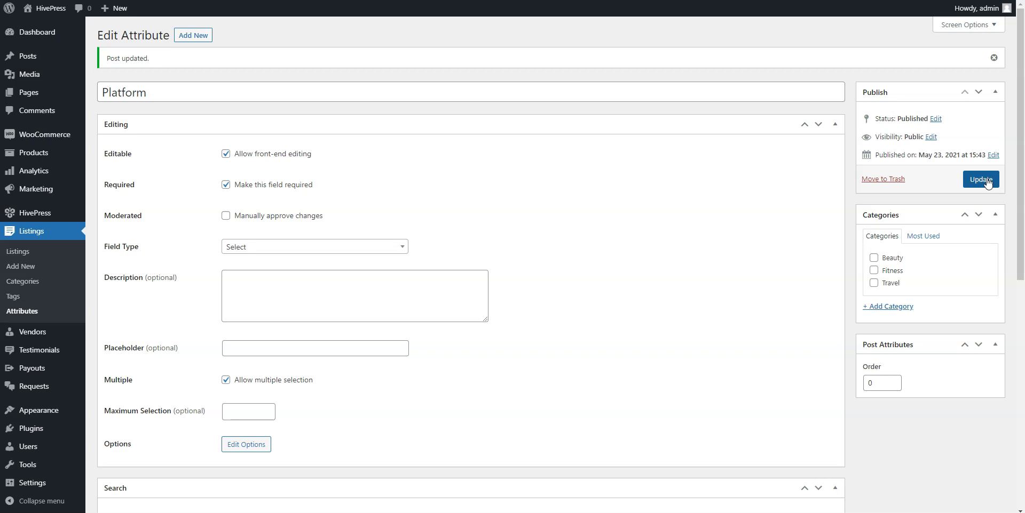
left_click(247, 445)
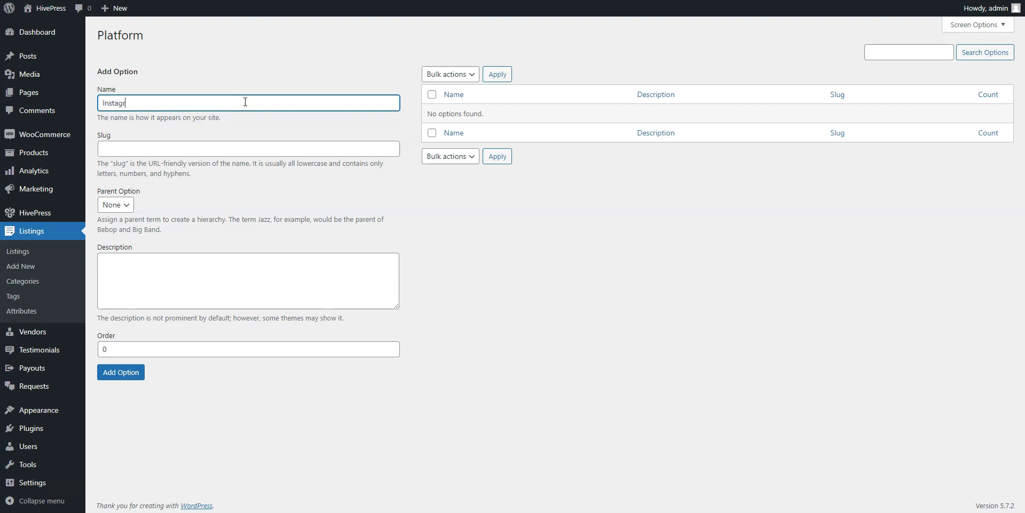
- Add Instagram, TikTok and YouTube one by one as Platform options
left_click(121, 373)
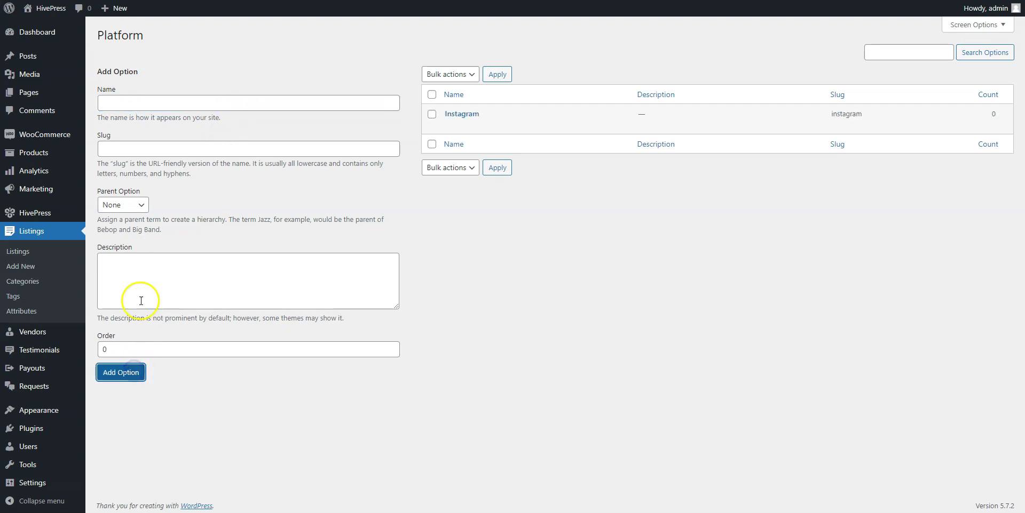
left_click(164, 108)
type("TikTok")
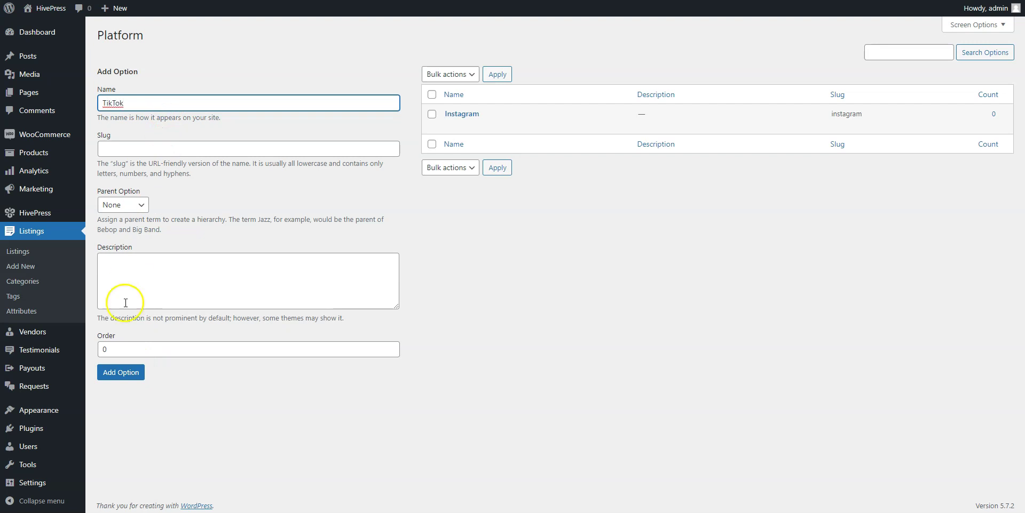
left_click(123, 373)
left_click(148, 106)
type("You")
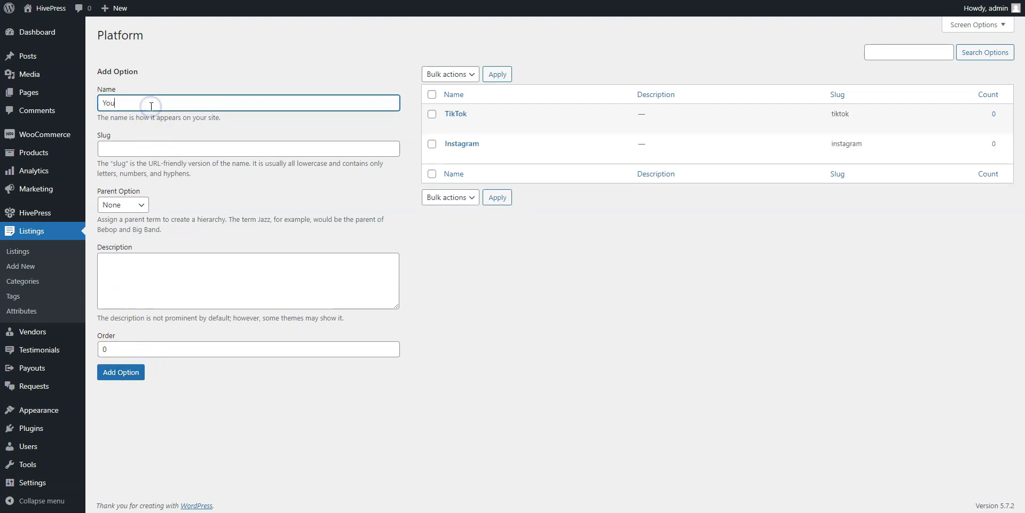
type("Tube")
left_click(129, 373)
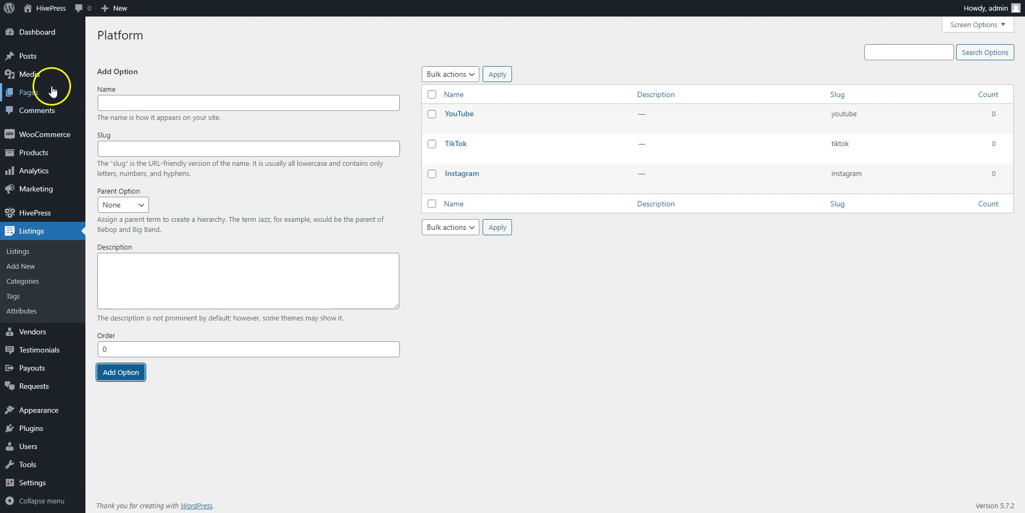
- Create a new page titled Home with the paragraph 'Find an influencer for your product'
mouse_move(32, 92)
left_click(103, 110)
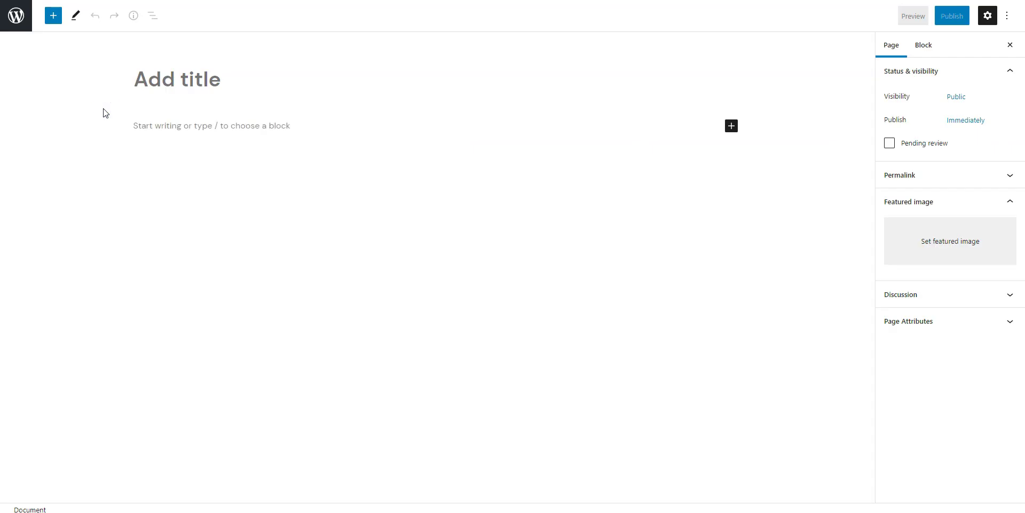
left_click(155, 79)
type("Home")
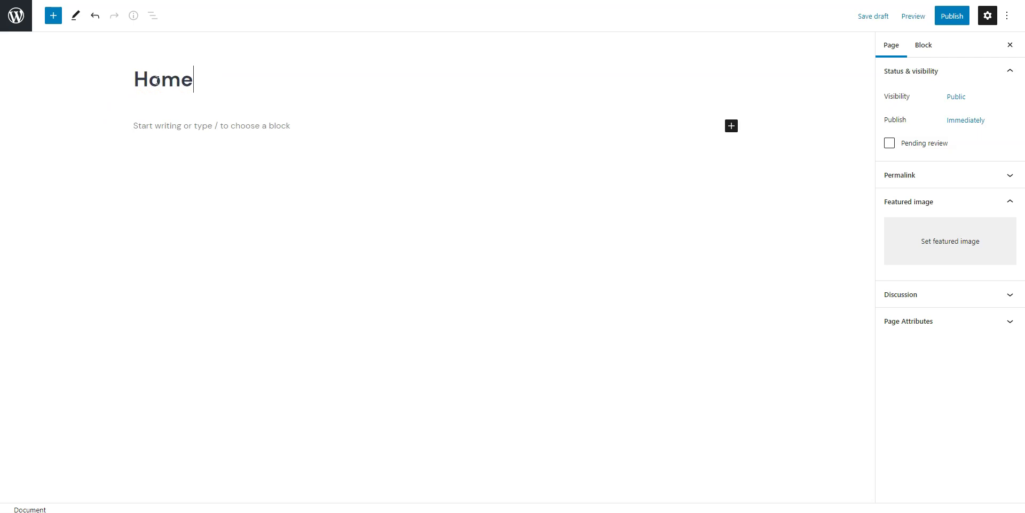
left_click(178, 126)
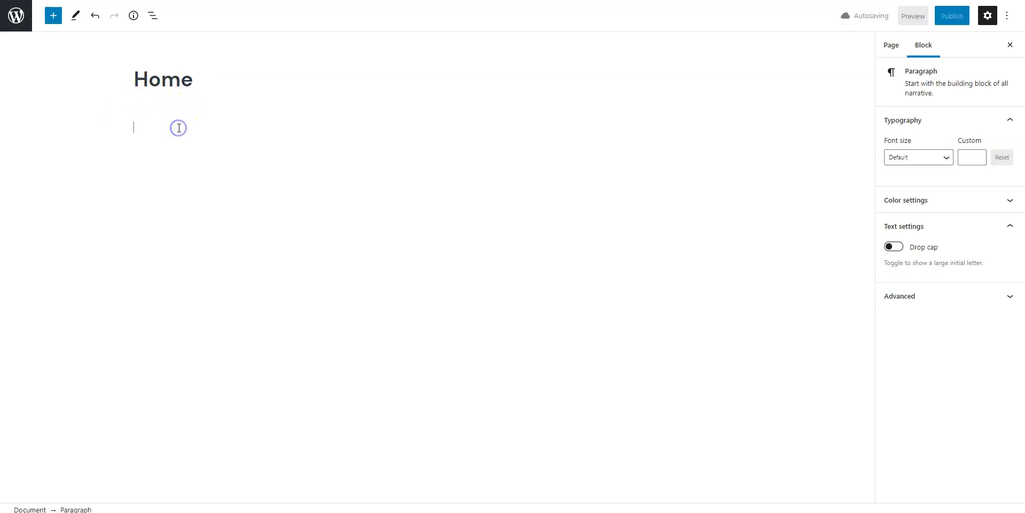
type("Find an in")
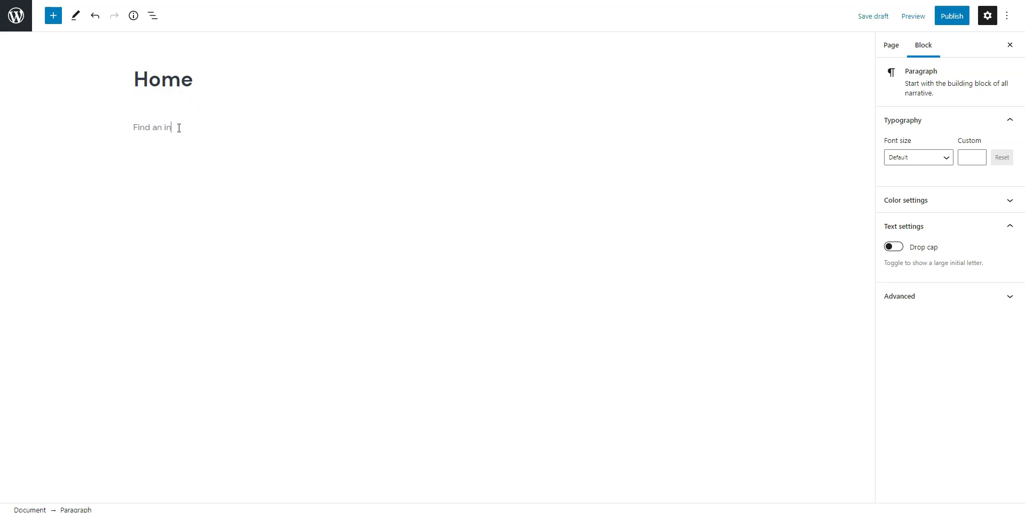
type("fluencer for your product")
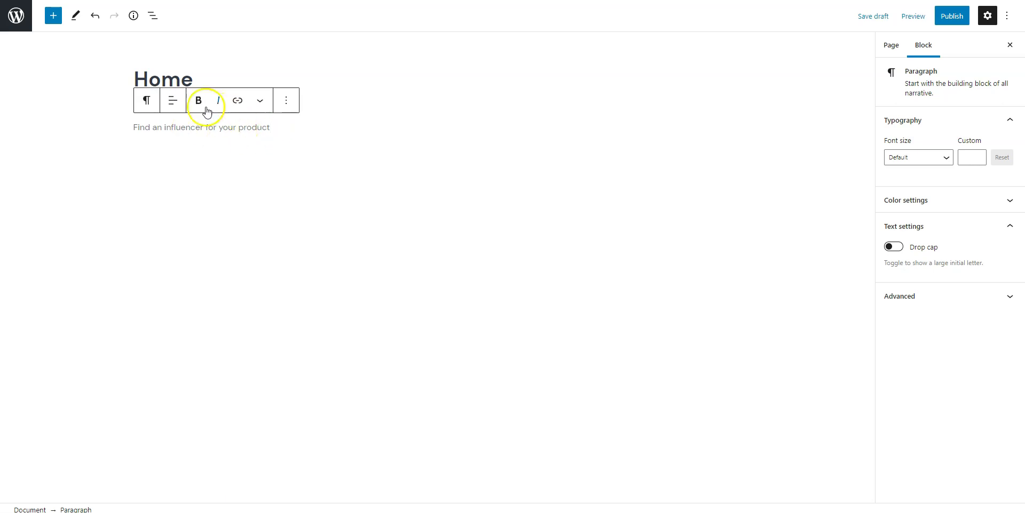
- Turn that paragraph into an H1 heading and add an empty paragraph below it
left_click(145, 101)
left_click(167, 156)
left_click(198, 100)
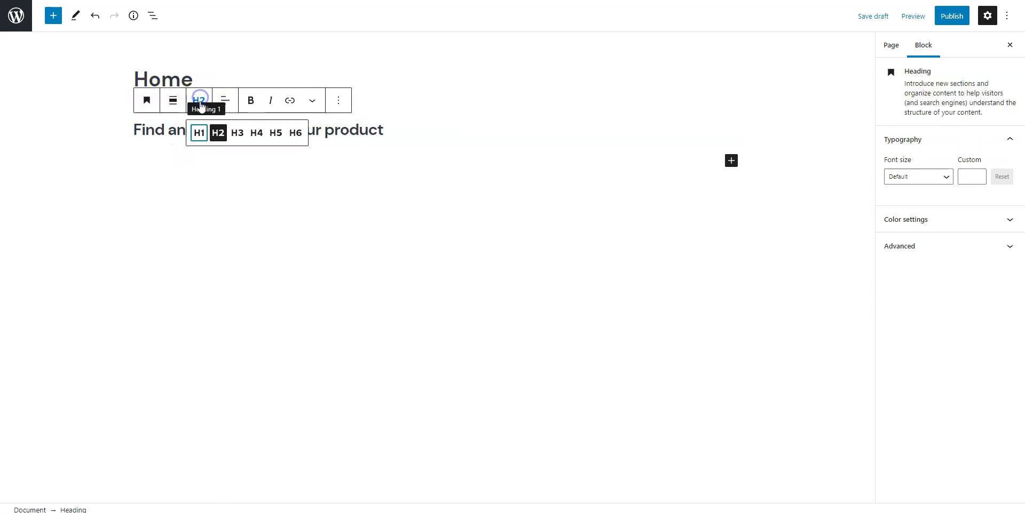
left_click(199, 133)
left_click(201, 158)
left_click(201, 156)
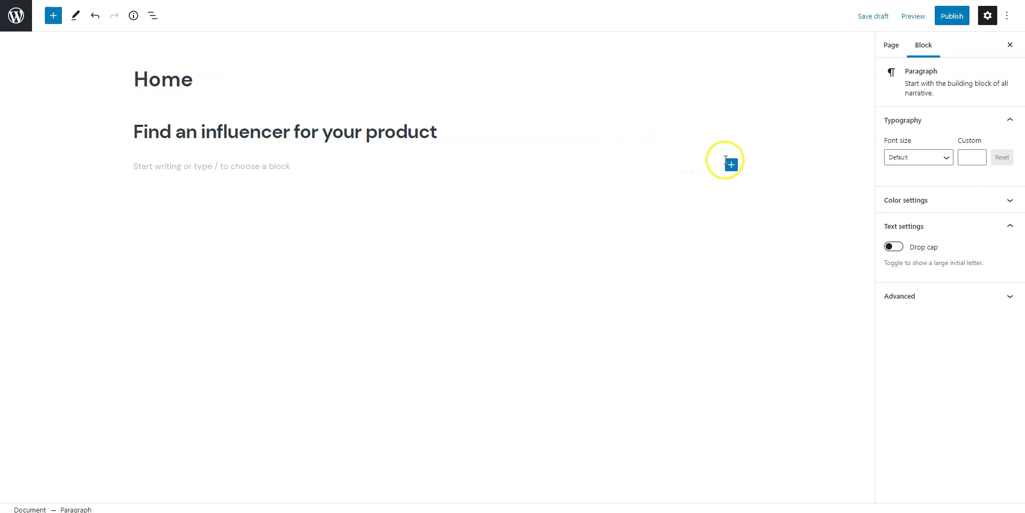
- Insert a read-more break and a two-column layout with a listing search form in the first column
left_click(731, 166)
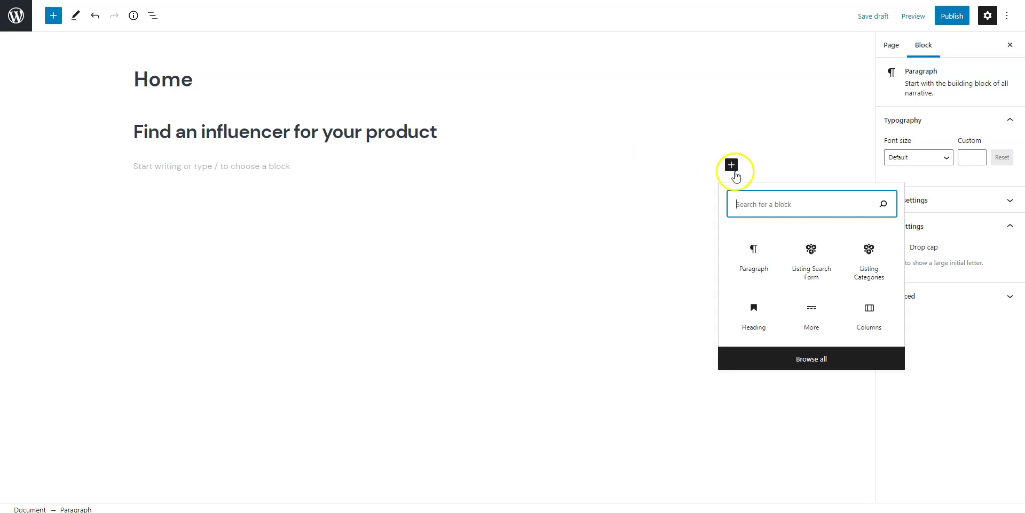
left_click(812, 318)
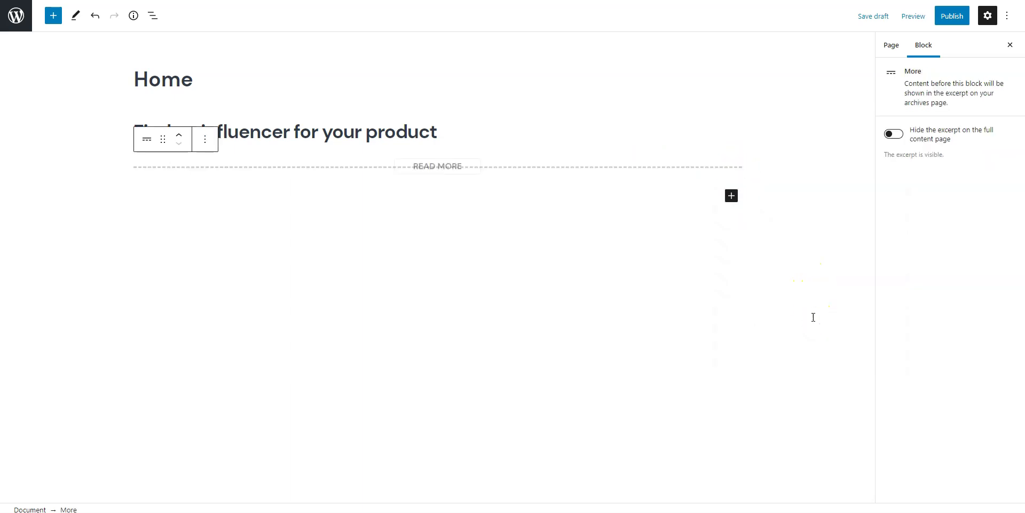
left_click(731, 197)
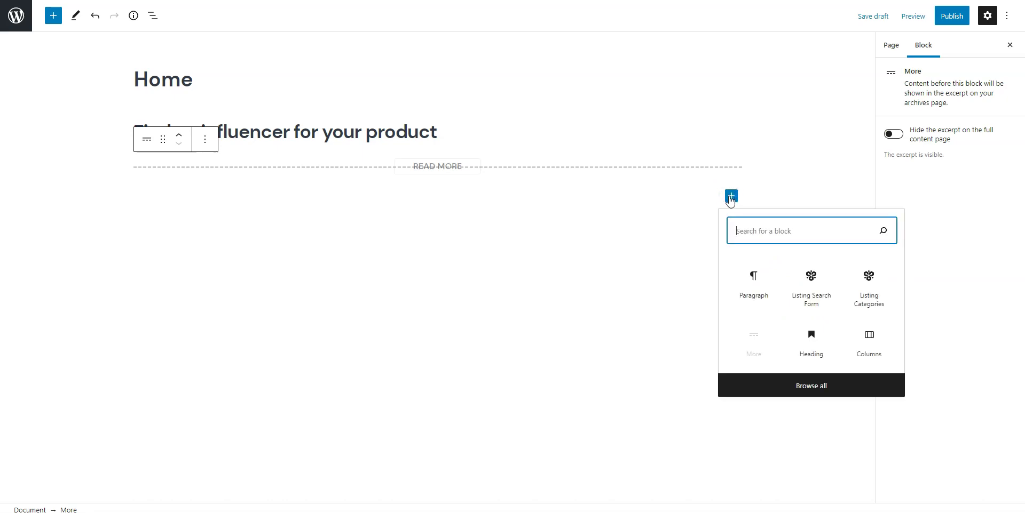
left_click(864, 357)
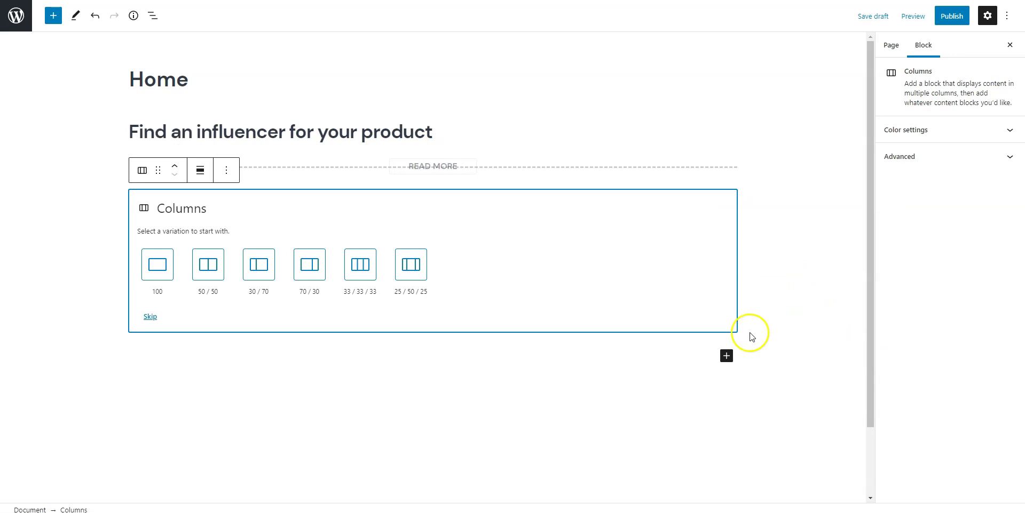
left_click(210, 278)
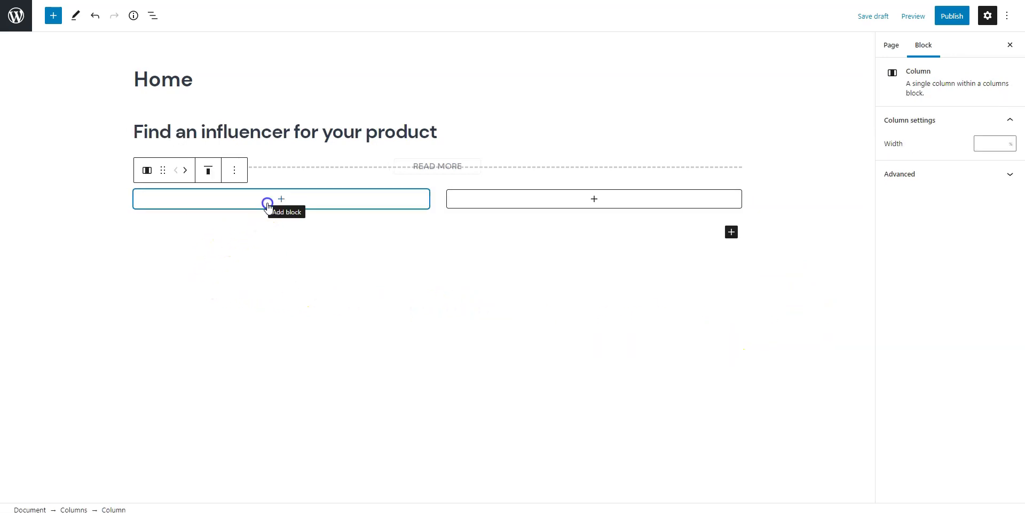
left_click(266, 202)
left_click(284, 291)
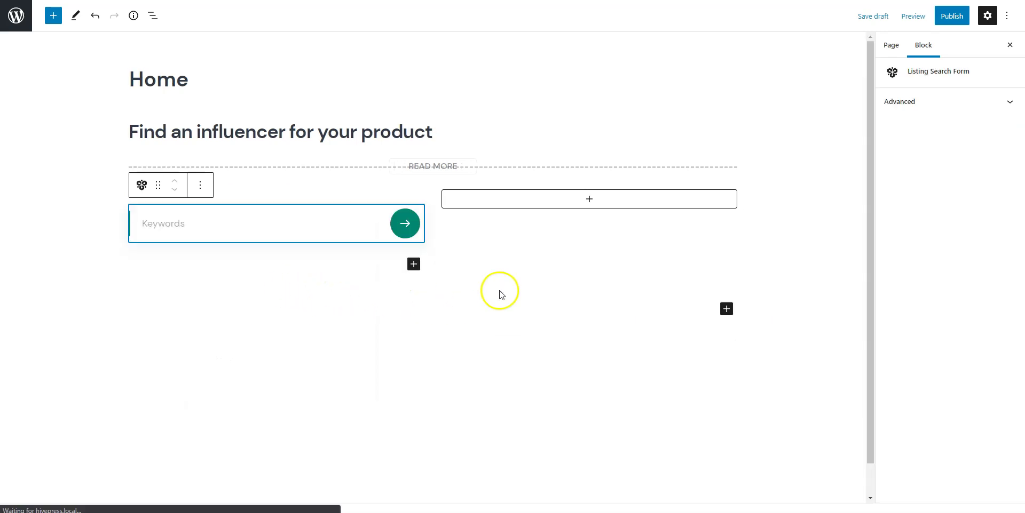
- Add a Listing Categories block below and deselect it
left_click(725, 312)
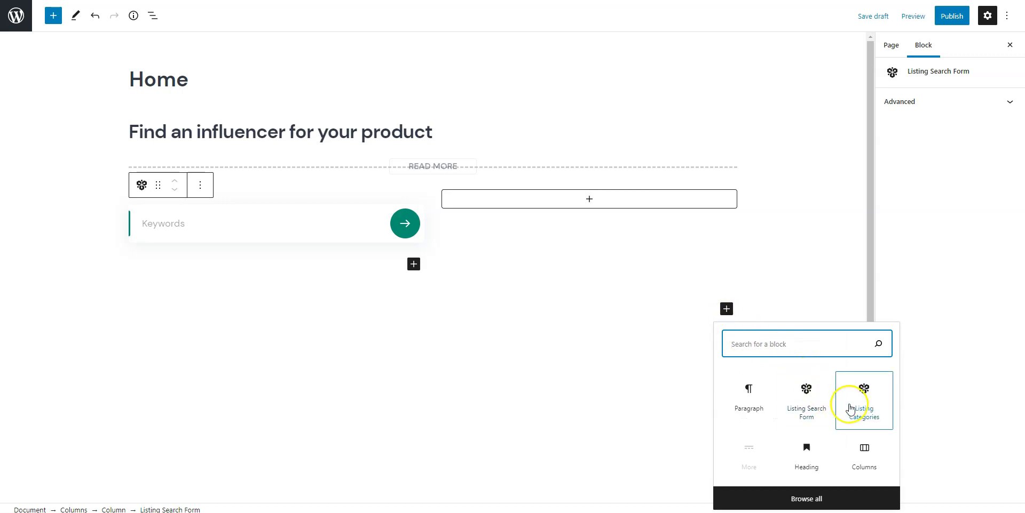
left_click(852, 407)
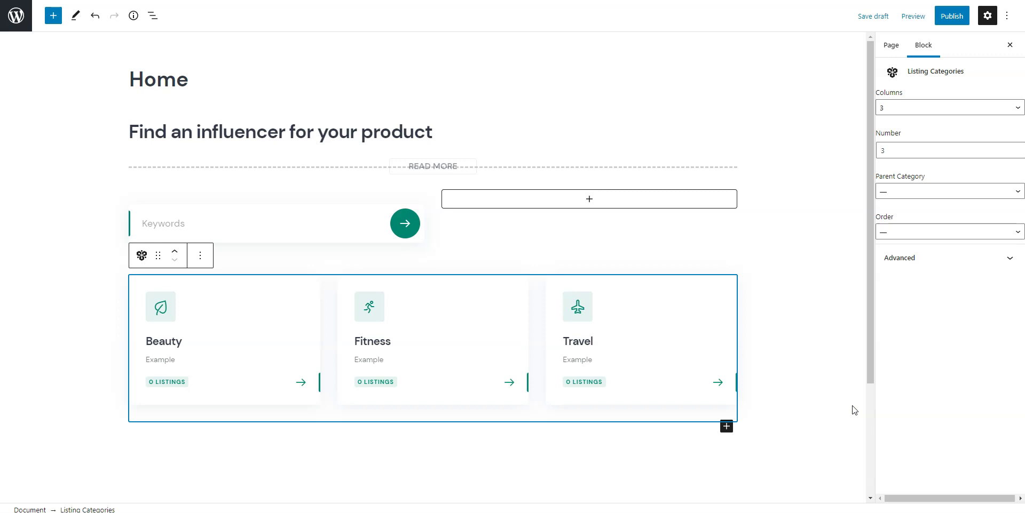
left_click(852, 410)
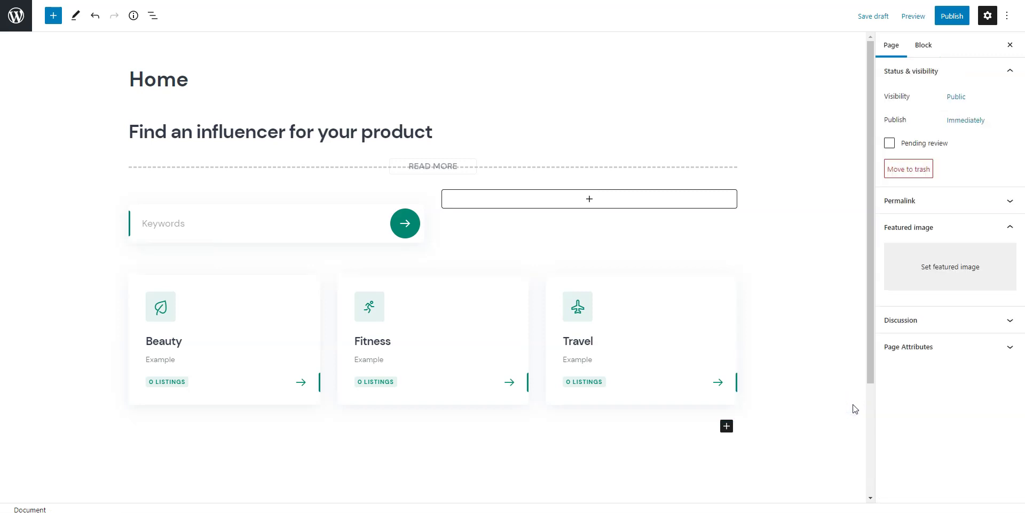
- Upload three influencer images to the media library without setting a featured image
left_click(918, 279)
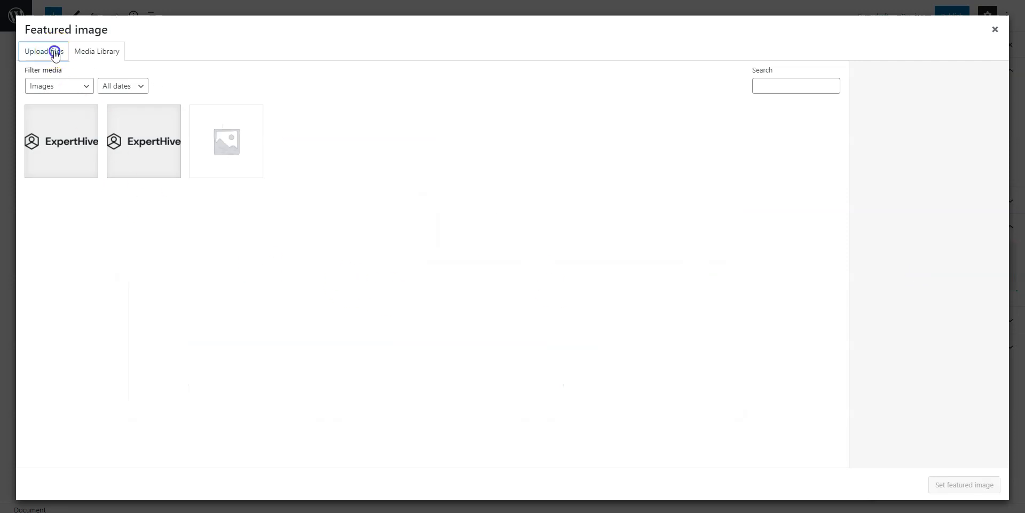
left_click(53, 50)
left_click(482, 236)
left_click_drag(173, 184, 310, 126)
left_click(446, 300)
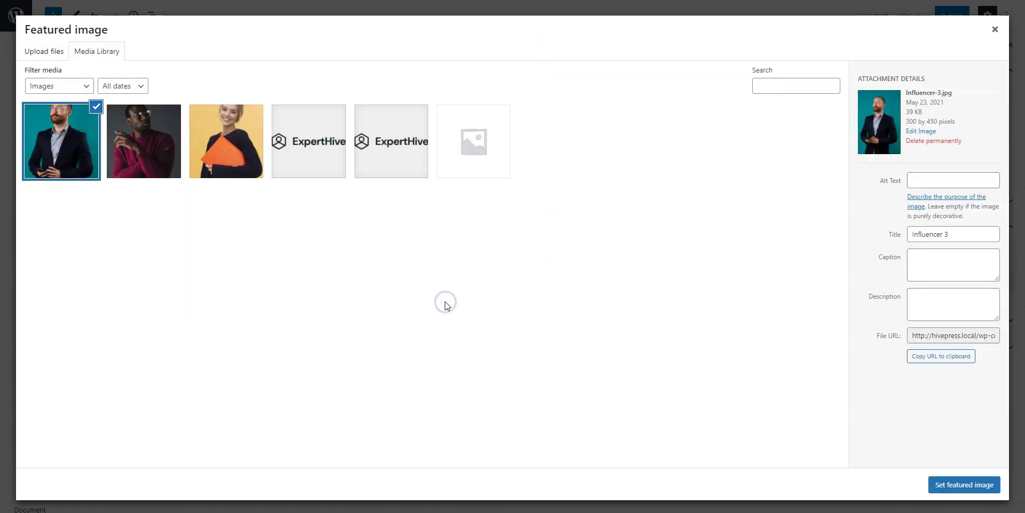
left_click(987, 34)
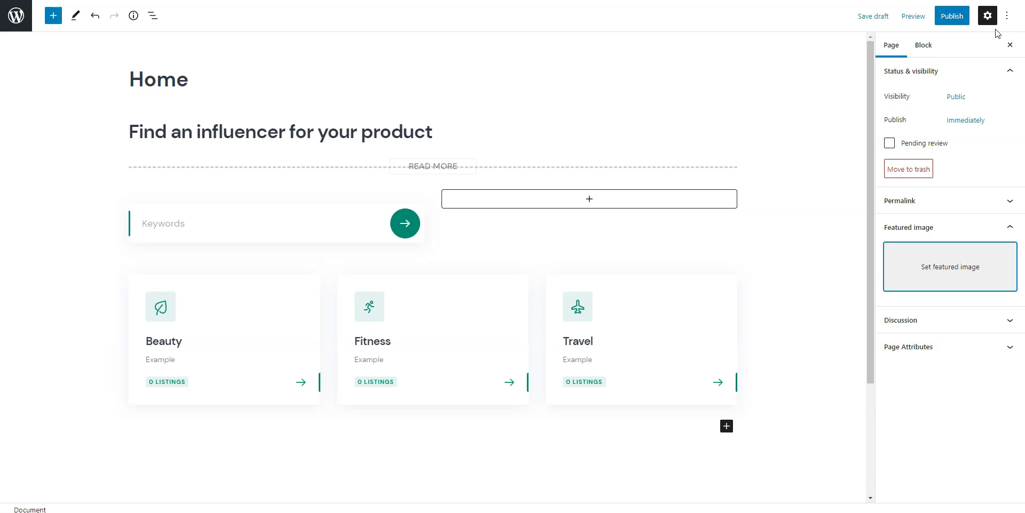
- Publish the Home page and return to the admin Pages list
left_click(949, 16)
left_click(947, 17)
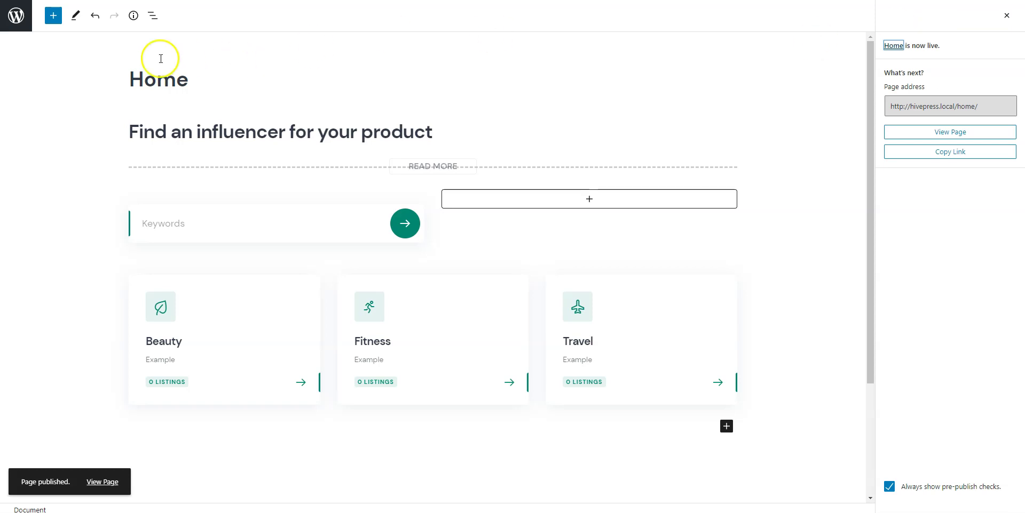
left_click(17, 23)
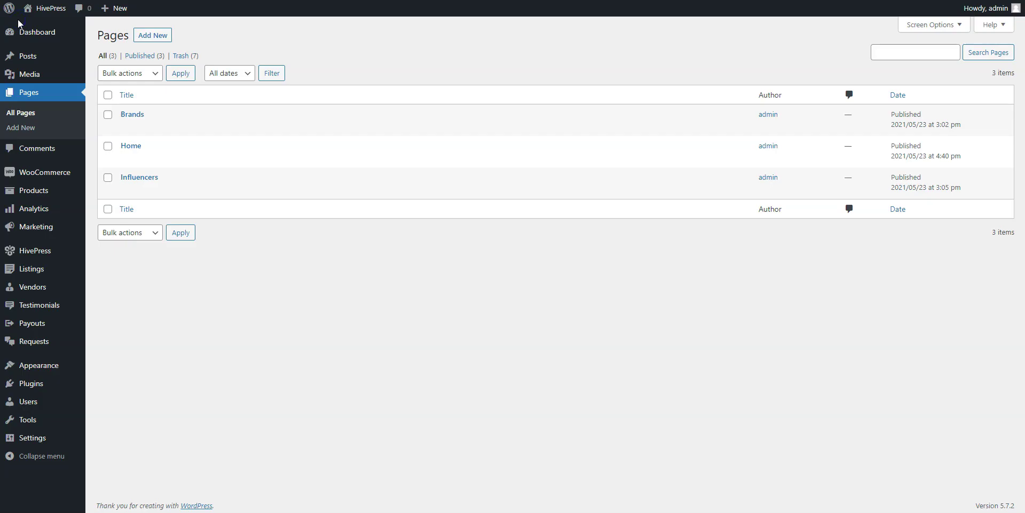
- In Settings > Reading, set the homepage to the static page Home and save
mouse_move(75, 435)
left_click(105, 406)
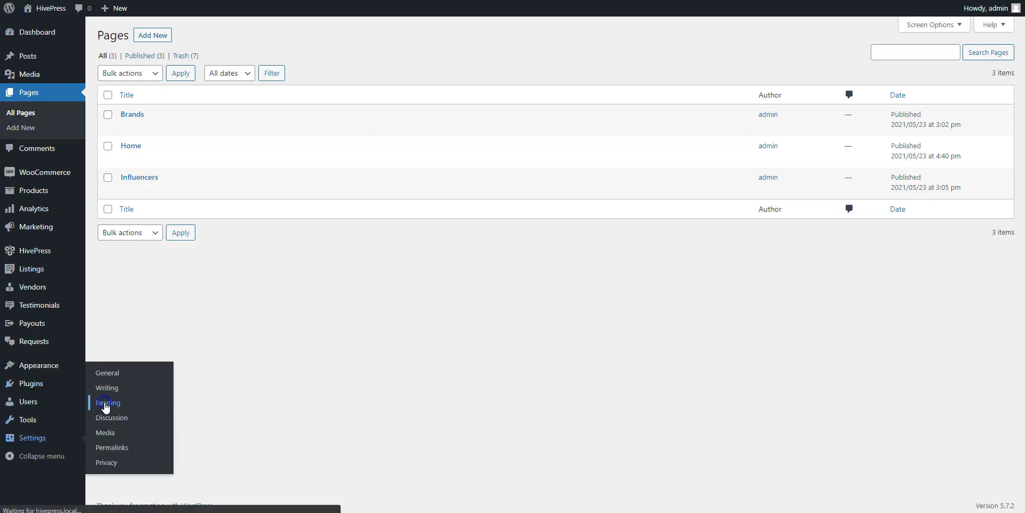
left_click(218, 80)
left_click(281, 108)
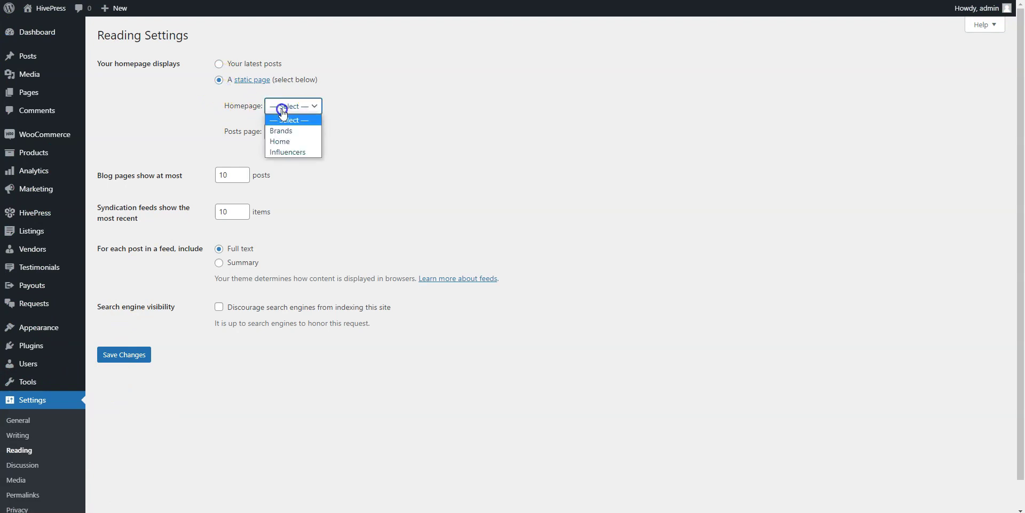
left_click(280, 142)
left_click(137, 356)
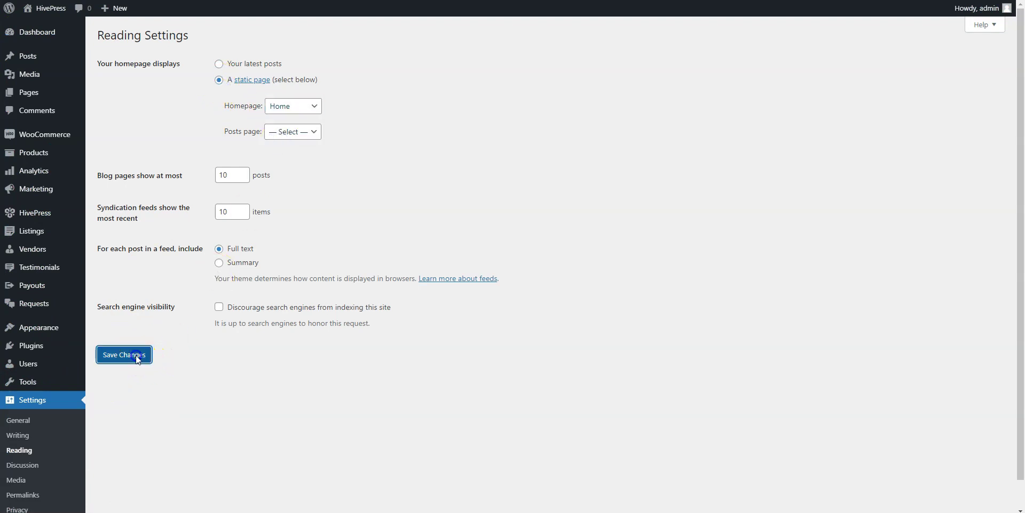
left_click(134, 340)
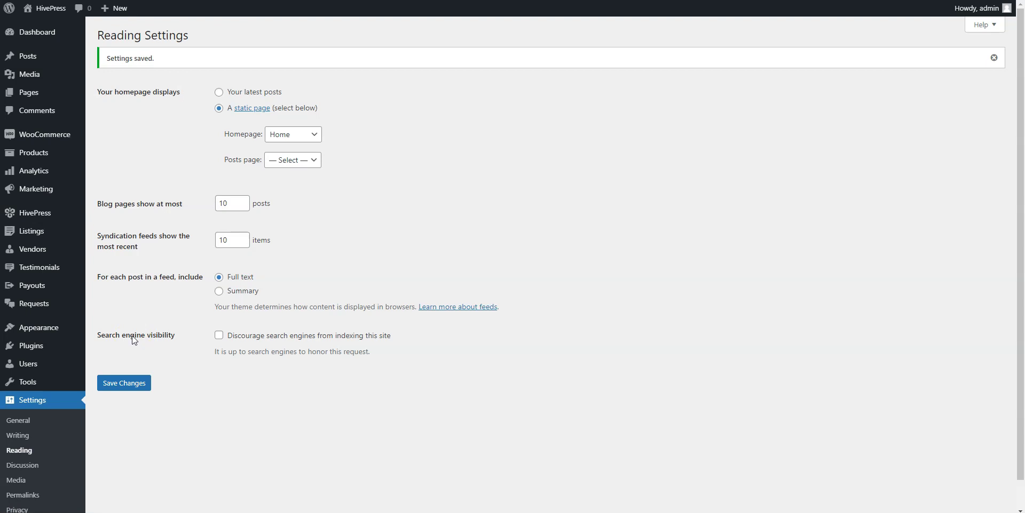
- Visit the public ExpertHive site and sign out of the admin account
mouse_move(55, 28)
left_click(45, 16)
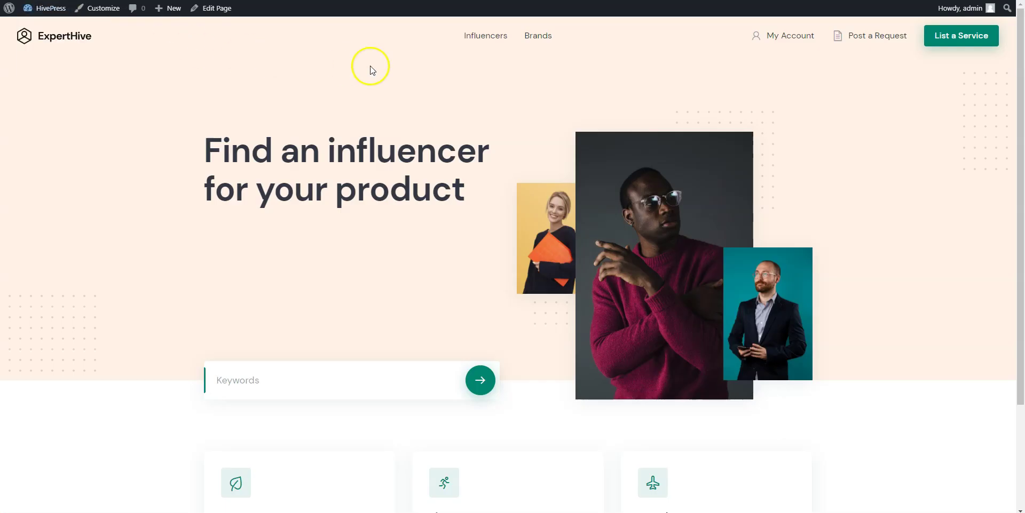
left_click(790, 39)
left_click(253, 131)
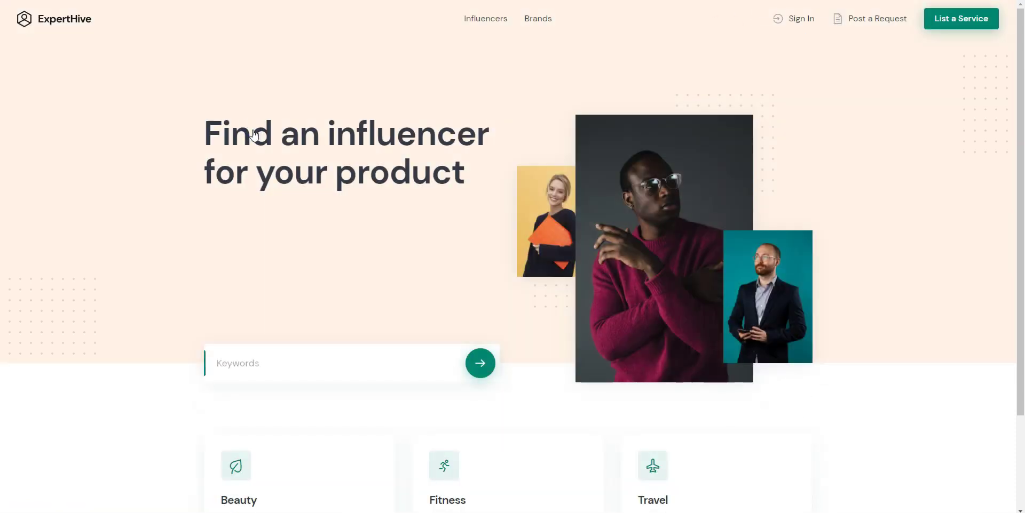
- Register a new account with an e-mail address and password
left_click(799, 20)
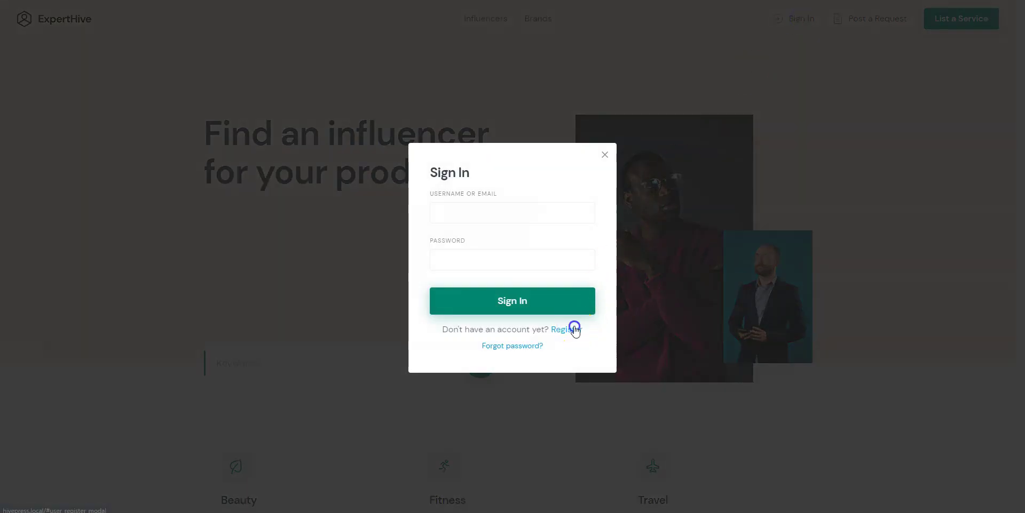
left_click(572, 329)
left_click(495, 225)
left_click(495, 225)
type("brian@example.com")
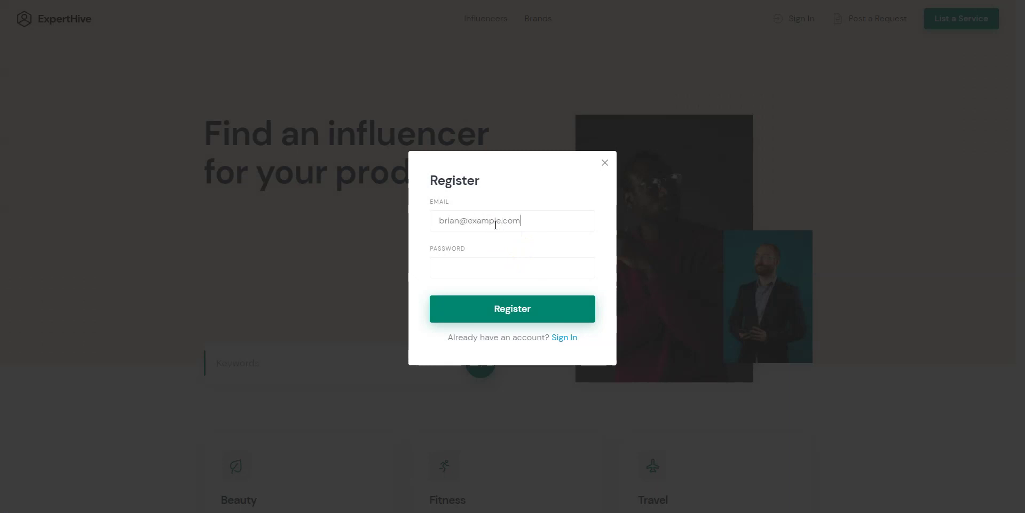
left_click(481, 269)
left_click(492, 306)
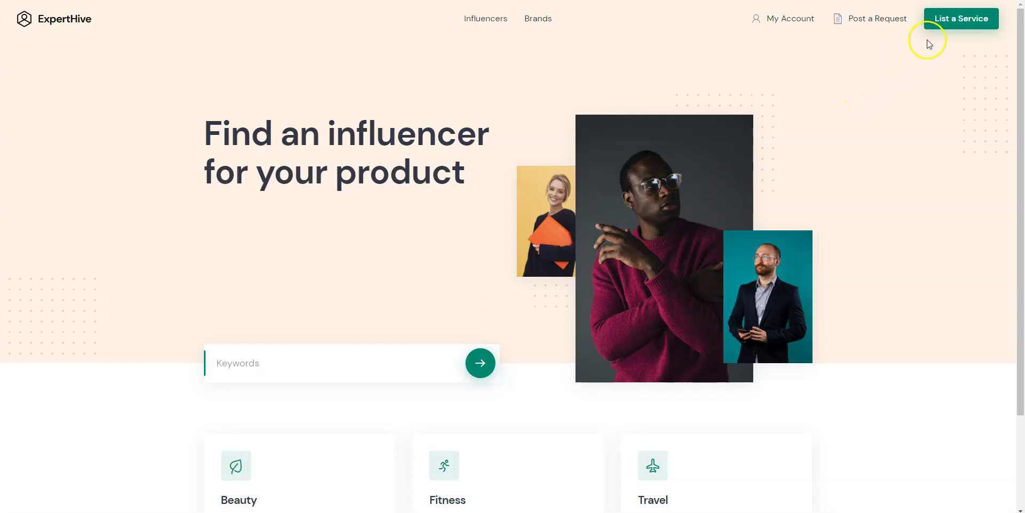
left_click(957, 22)
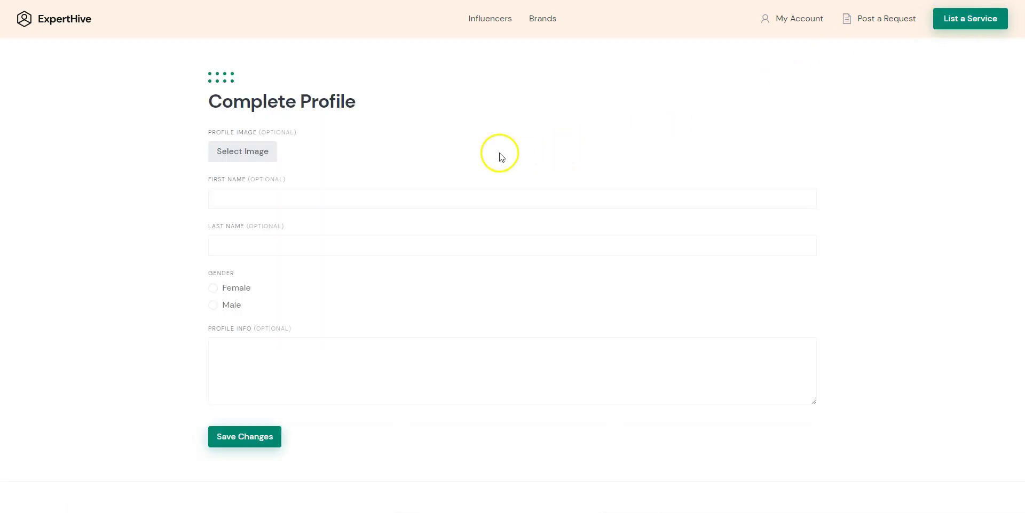
- Upload a profile photo from the computer
left_click(270, 158)
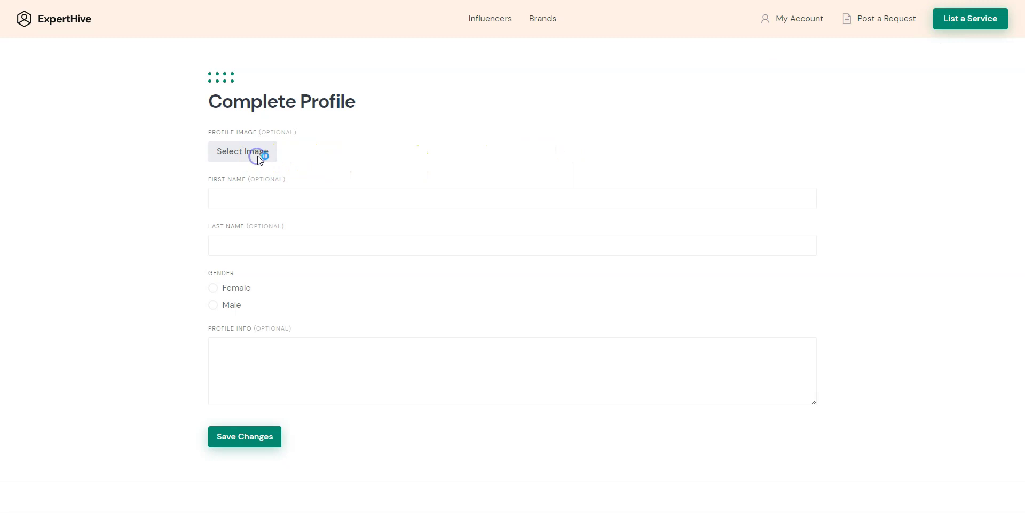
left_click(188, 128)
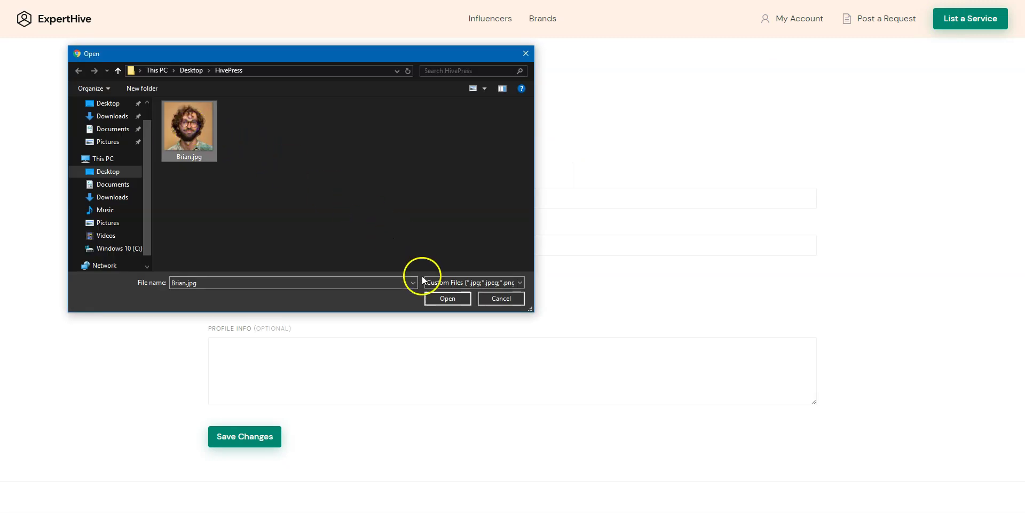
left_click(439, 300)
- Enter the vendor's first and last name, choose Male, add profile info, and save
left_click(335, 294)
left_click(290, 342)
left_click(208, 401)
left_click(243, 451)
type("Example")
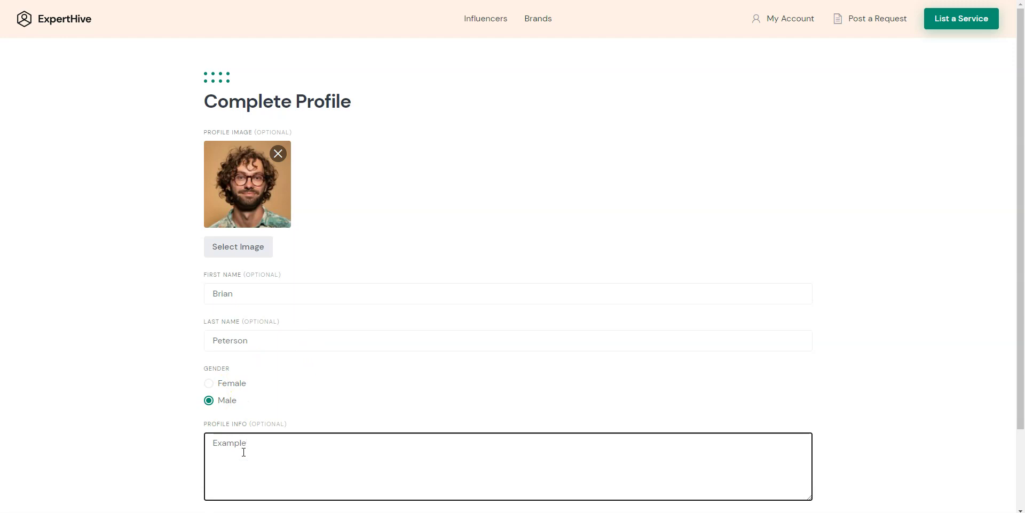
scroll(244, 452, "down", 2)
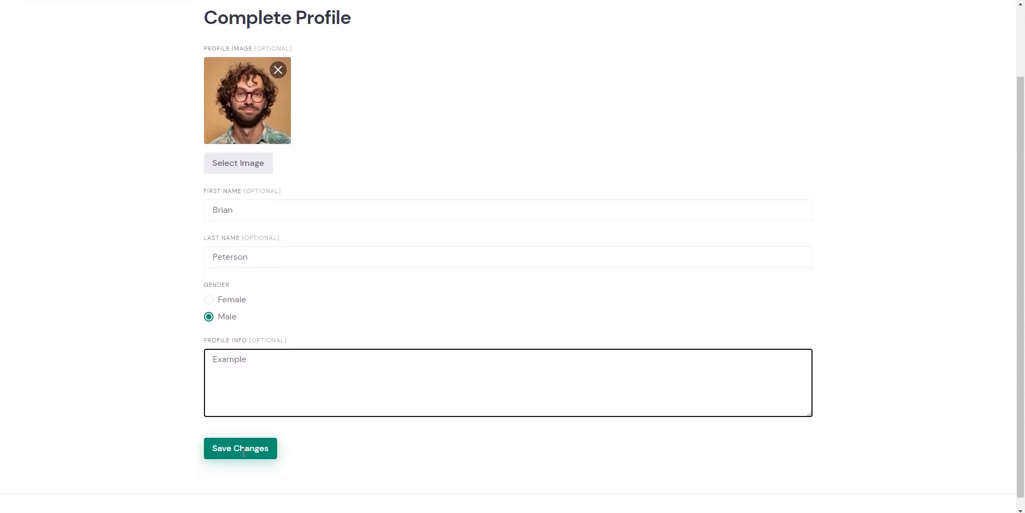
left_click(240, 451)
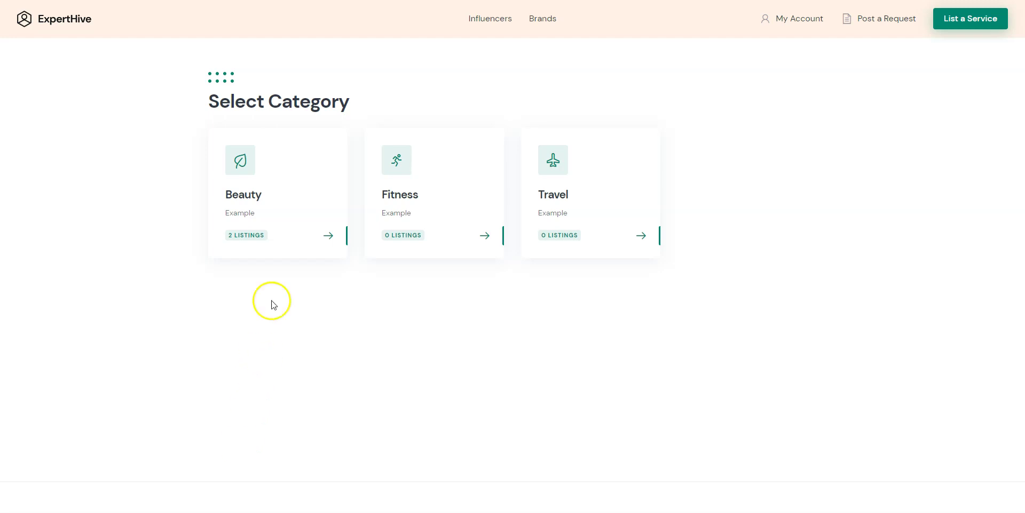
- Choose the Beauty category and attach the Instagram photo as the listing image
left_click(251, 197)
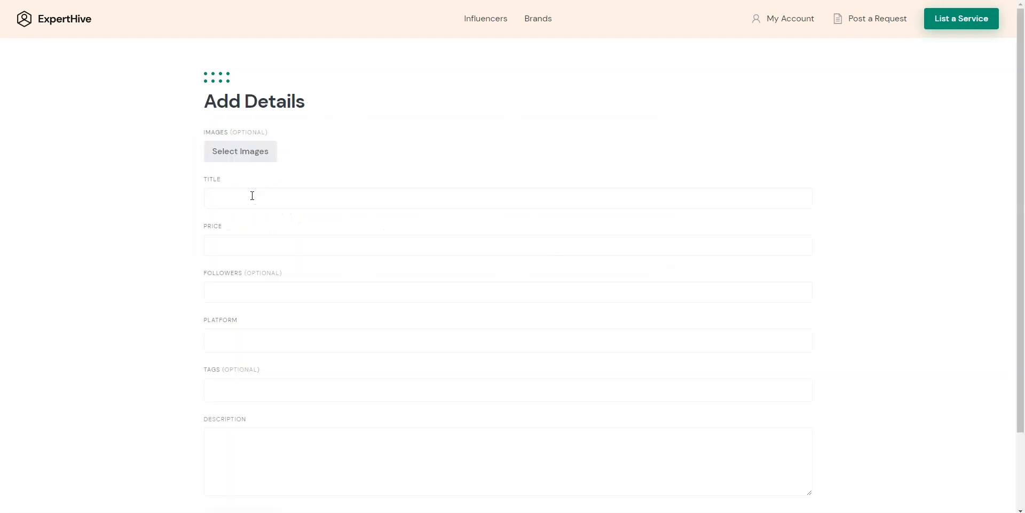
left_click(252, 152)
left_click(191, 143)
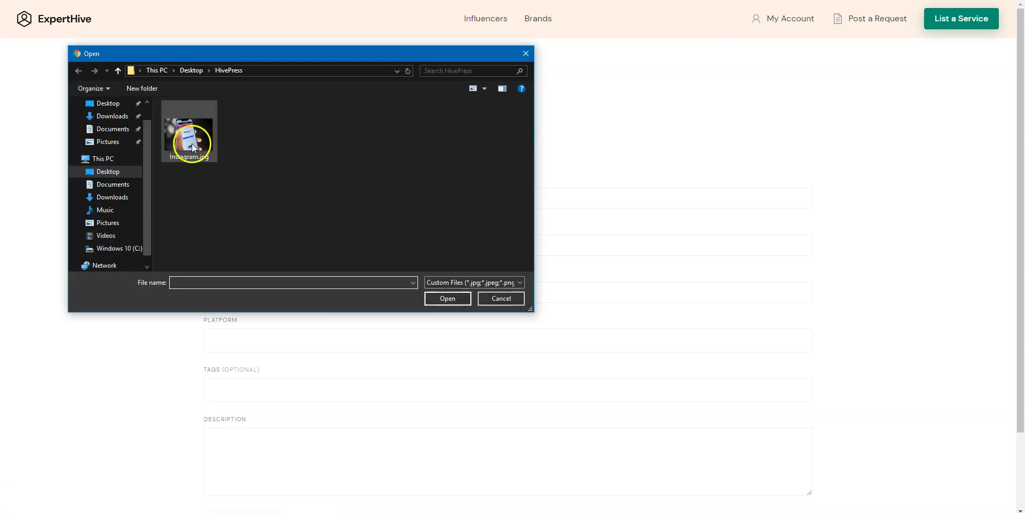
left_click(447, 299)
- Enter title 'I'll post a story with your brand', $1,300, 49,000 followers, Instagram, description, and submit
left_click(438, 296)
type("I")
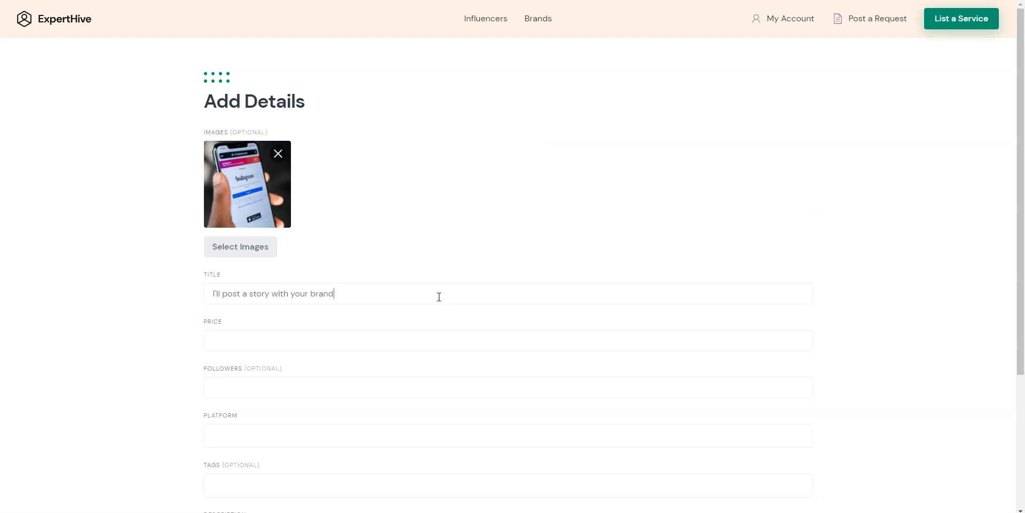
left_click(409, 340)
left_click(388, 384)
left_click(345, 434)
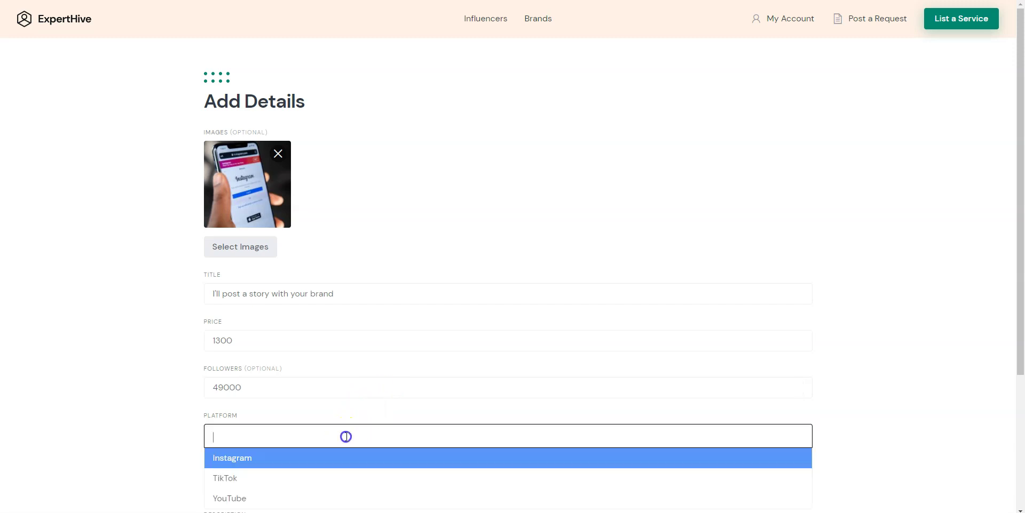
left_click(274, 465)
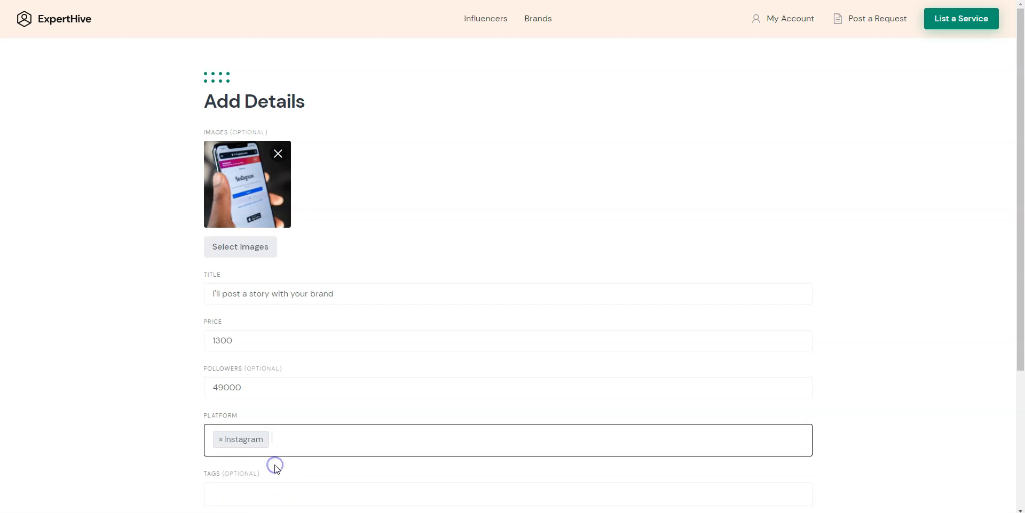
scroll(275, 465, "down", 2)
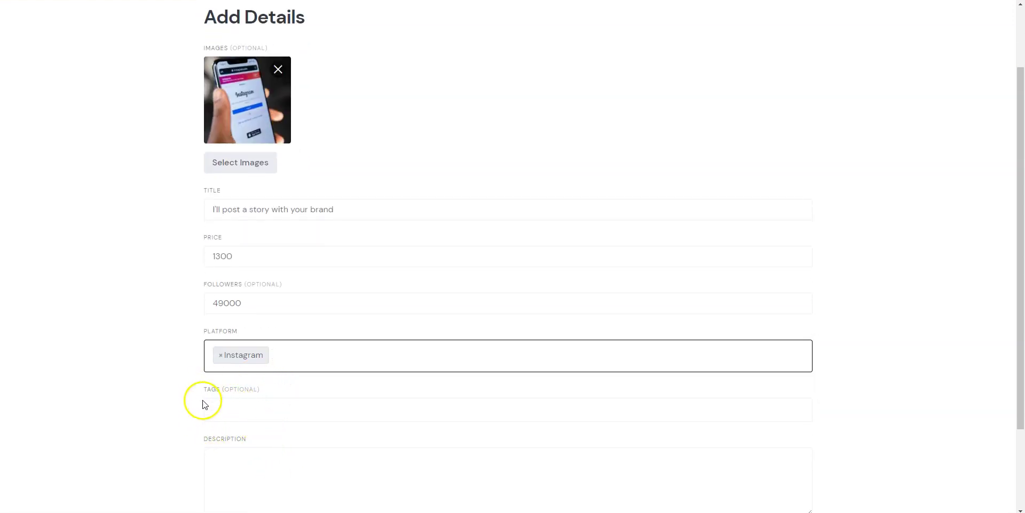
scroll(203, 408, "down", 2)
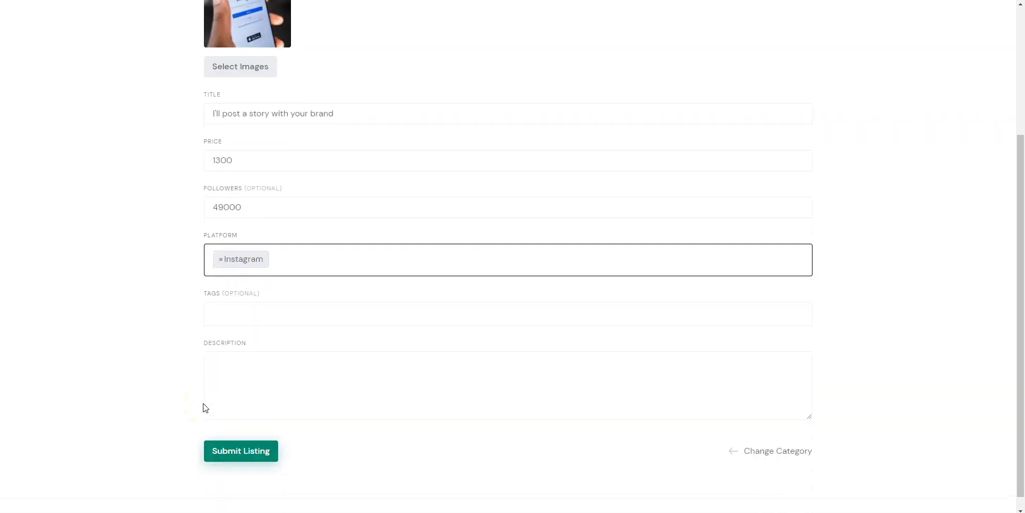
left_click(228, 374)
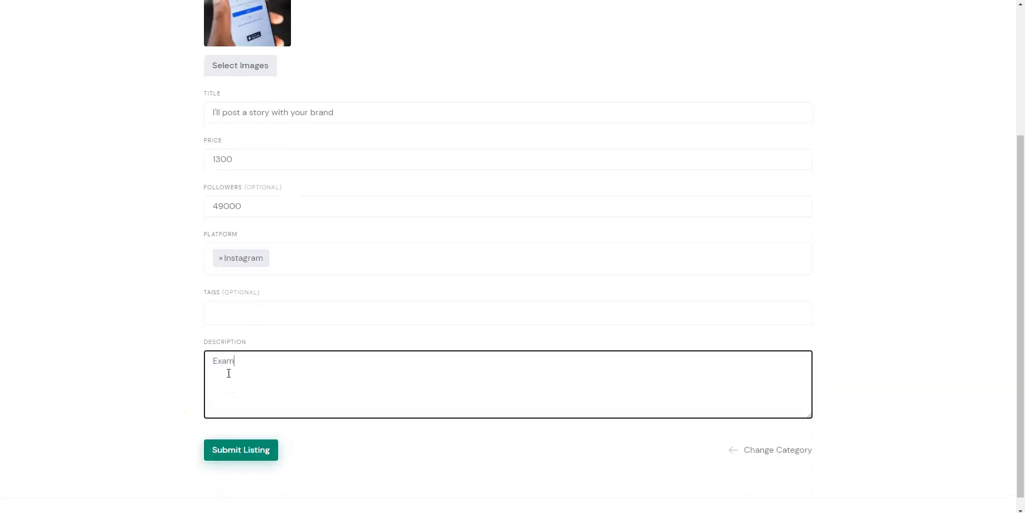
type("Example")
key("Return")
left_click(232, 451)
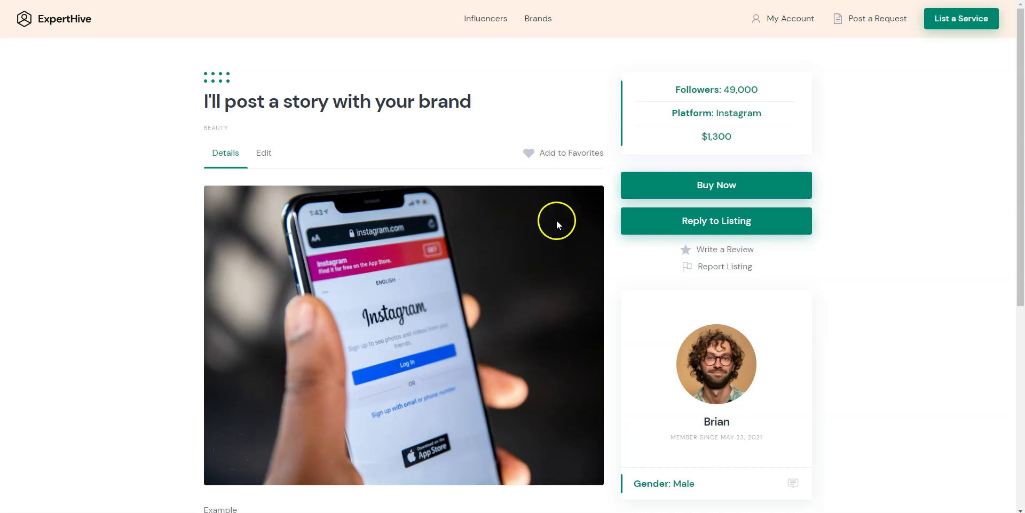
- Sign the vendor out, log in with the admin username and password, and open the Beauty category
left_click(778, 21)
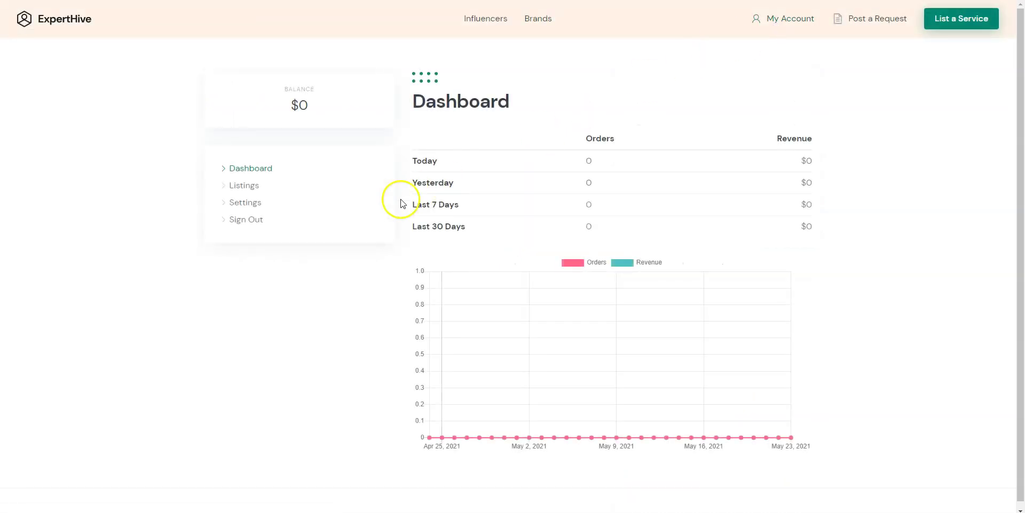
left_click(240, 221)
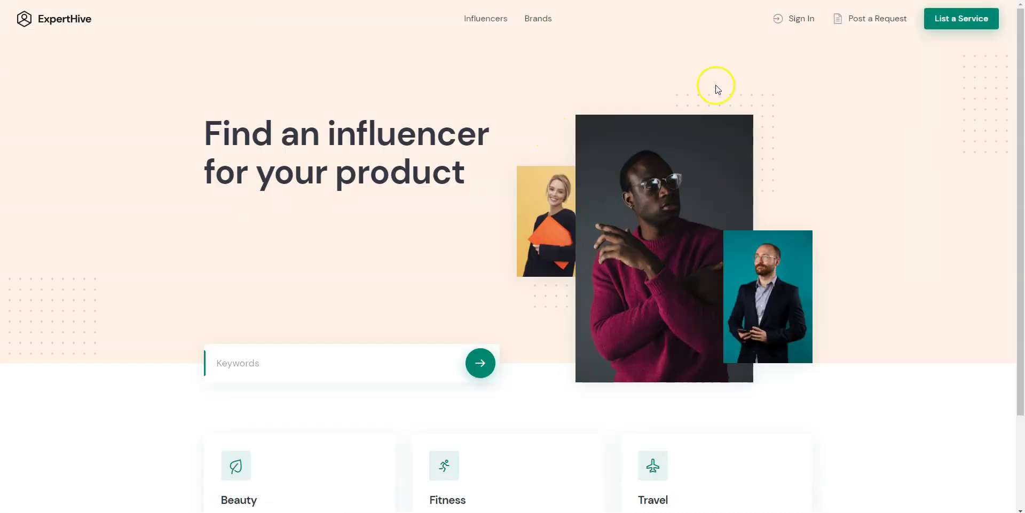
left_click(798, 20)
left_click(560, 209)
type("admin")
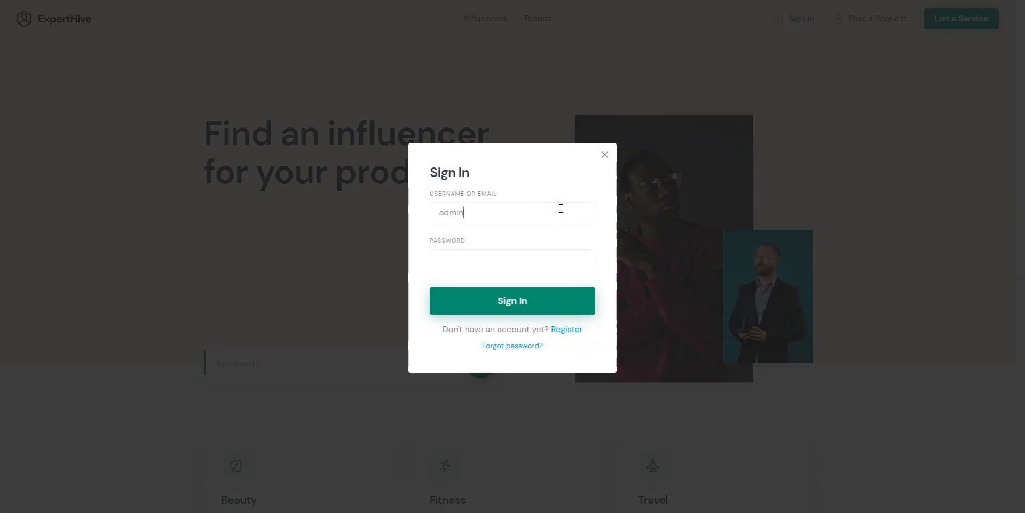
key("Tab")
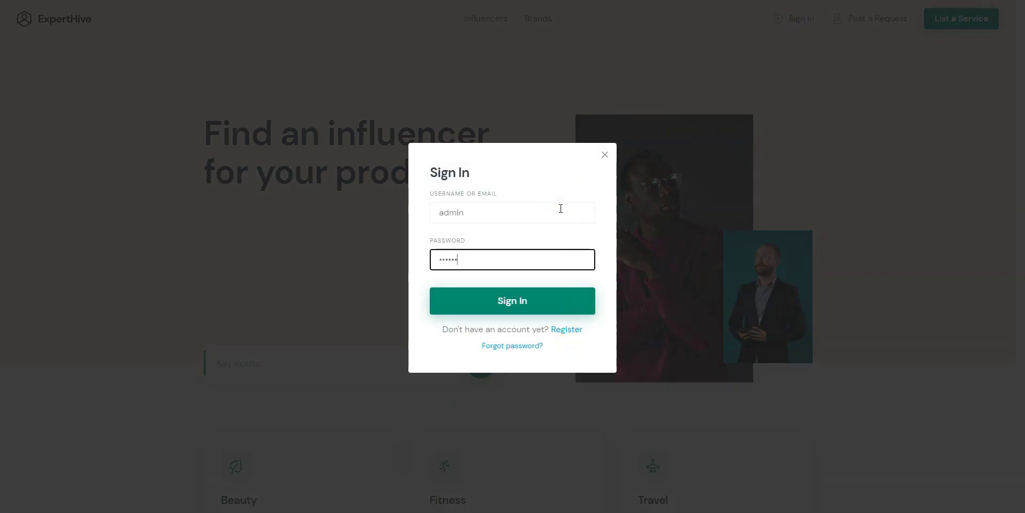
left_click(523, 294)
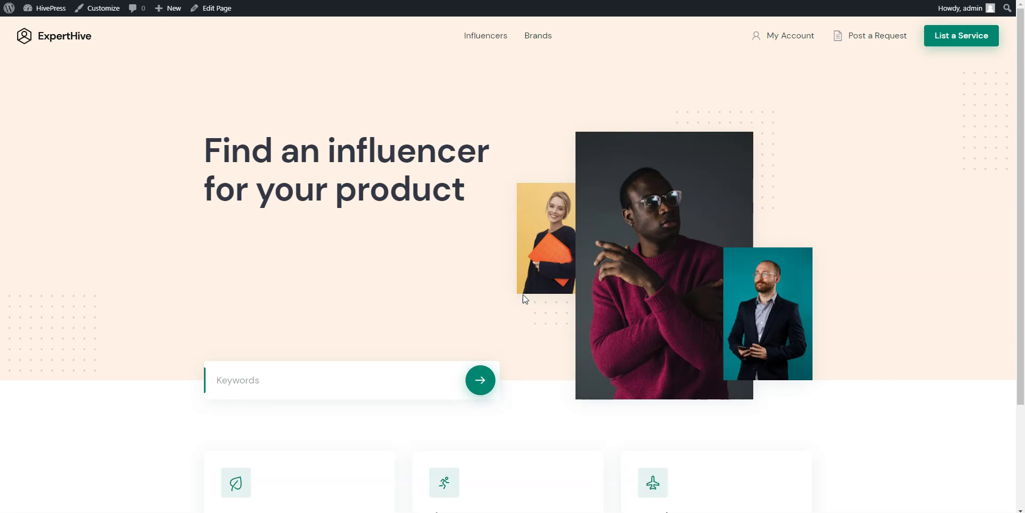
scroll(523, 295, "down", 3)
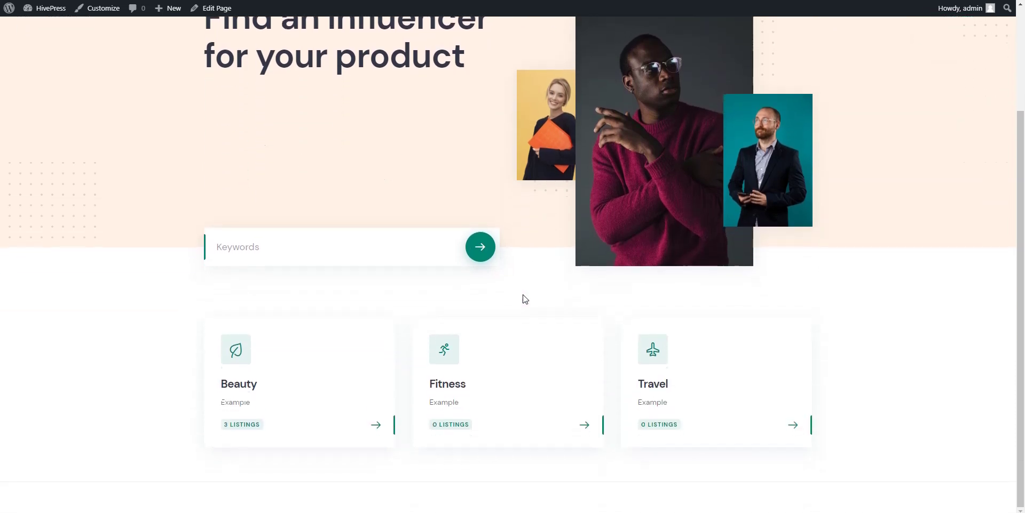
left_click(243, 388)
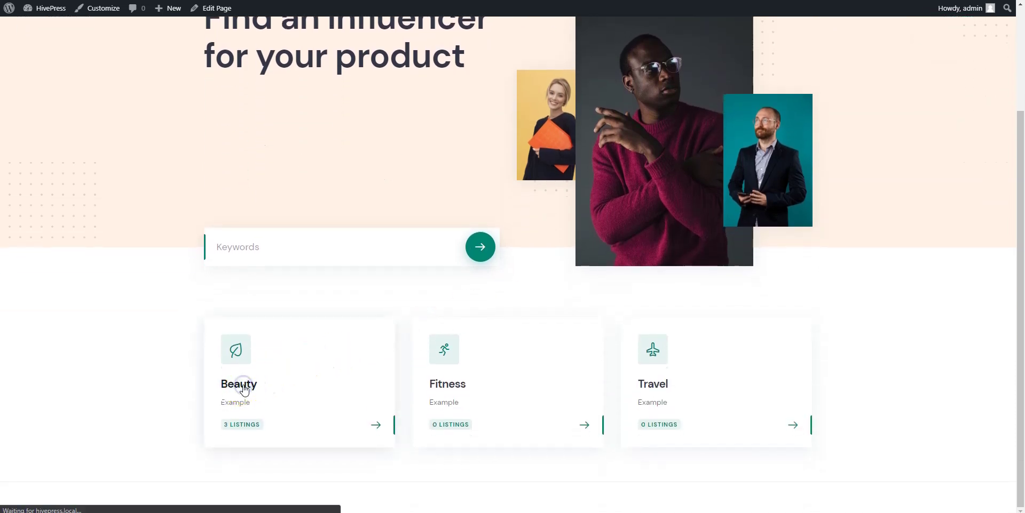
- Try the Beauty listings' Followers range slider and Platform filter without applying a change
scroll(244, 386, "down", 3)
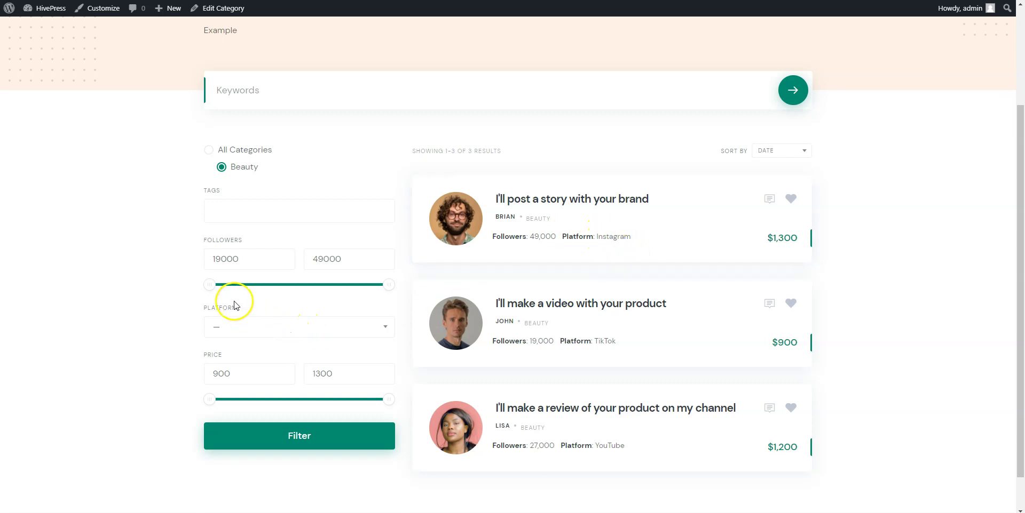
left_click(214, 287)
left_click_drag(215, 287, 176, 288)
left_click(222, 325)
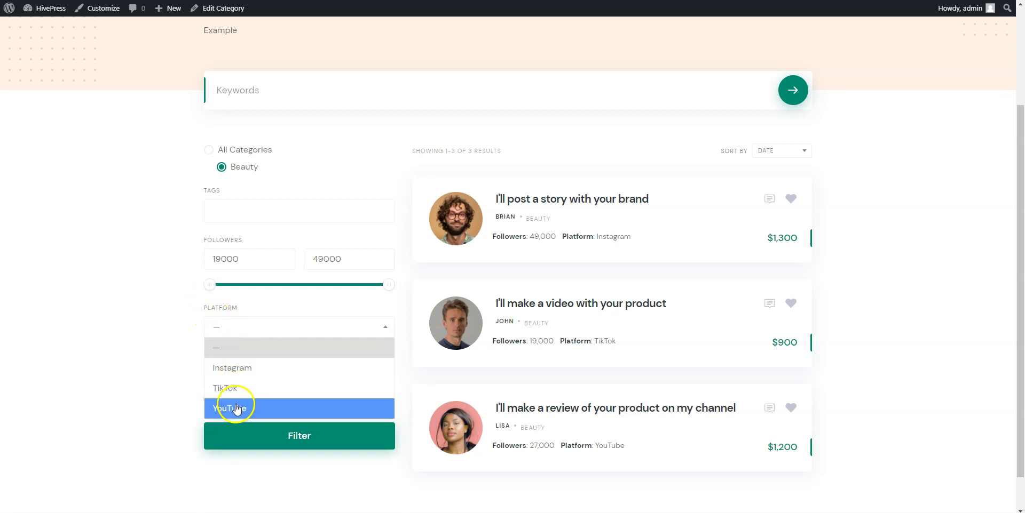
left_click(191, 344)
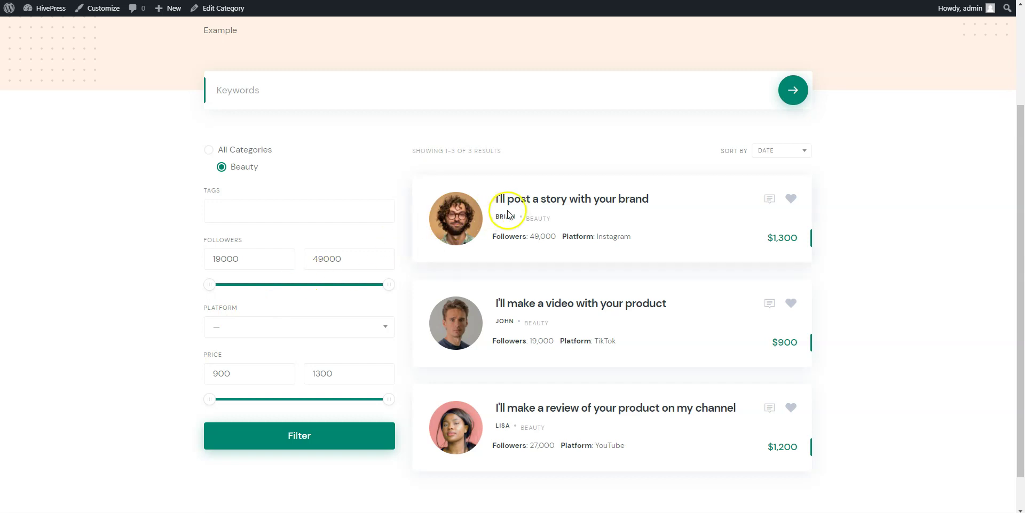
- Open the "I'll post a story with your brand" listing and choose Buy Now
left_click(524, 205)
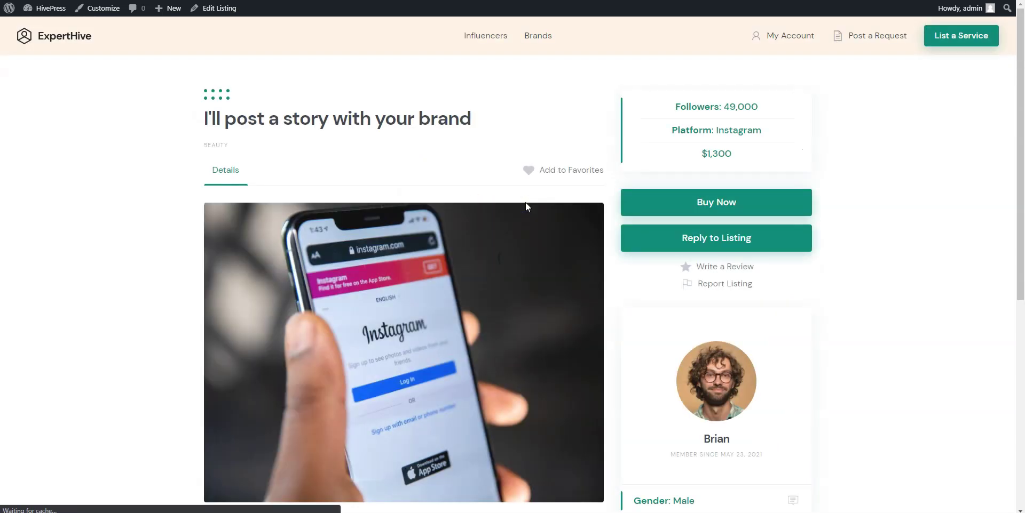
scroll(525, 207, "down", 1)
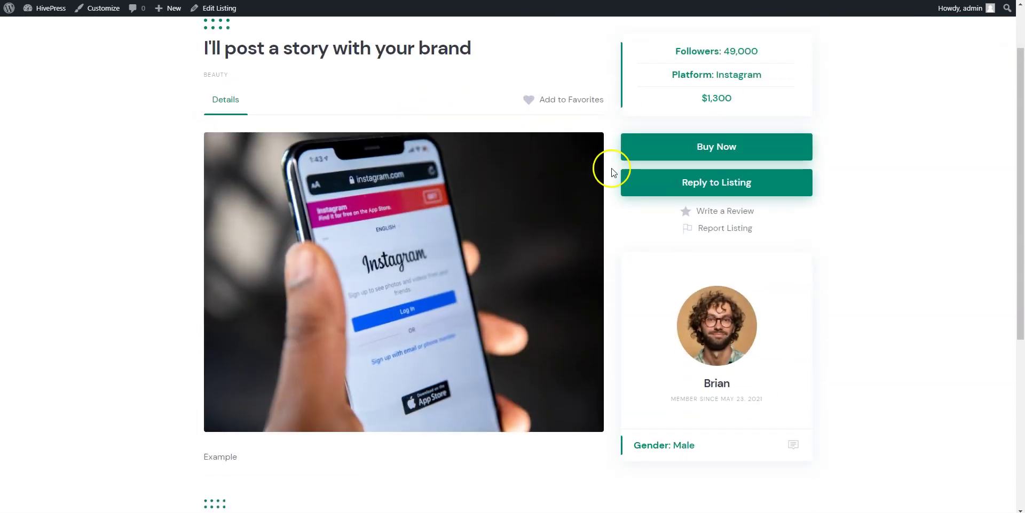
left_click(708, 151)
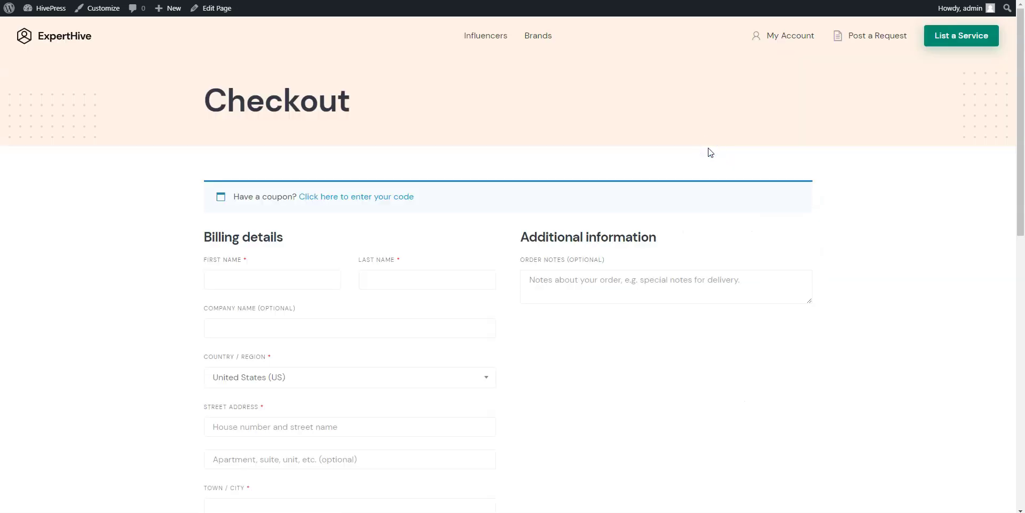
- Enter the billing first name on the checkout form
scroll(709, 153, "down", 4)
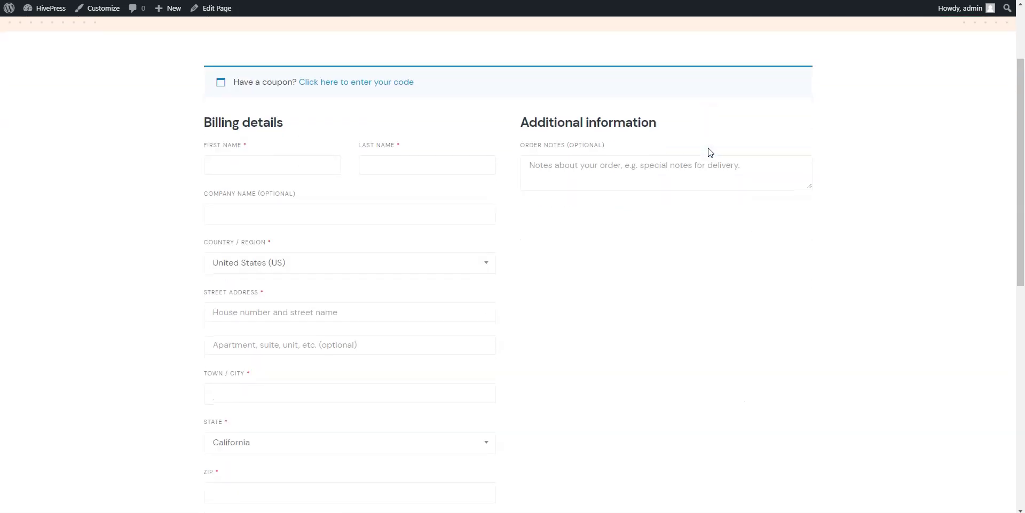
scroll(710, 153, "down", 5)
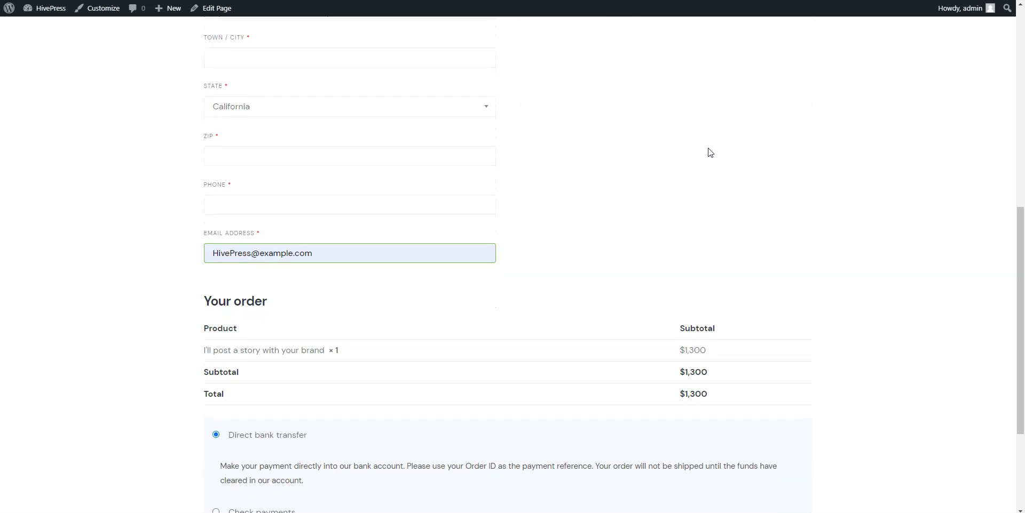
scroll(710, 152, "up", 7)
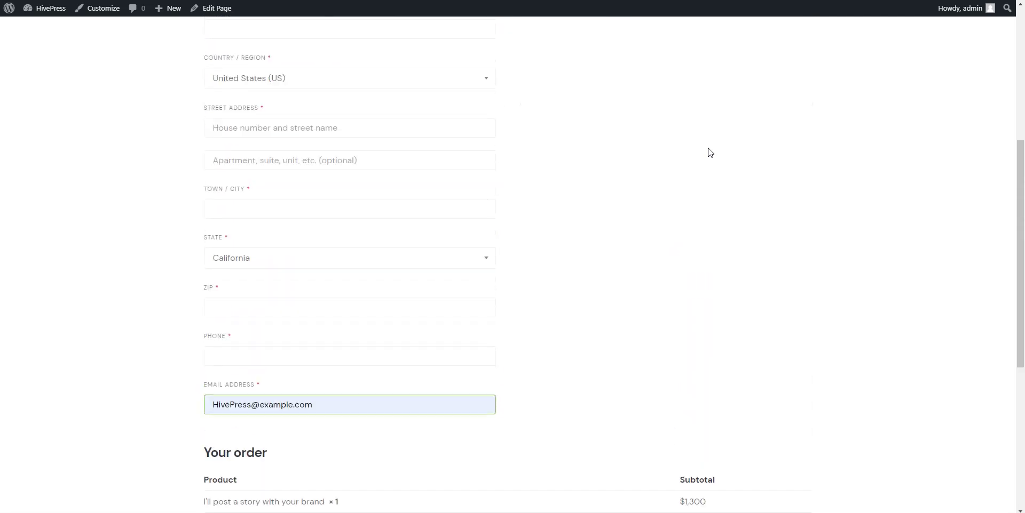
scroll(710, 153, "up", 3)
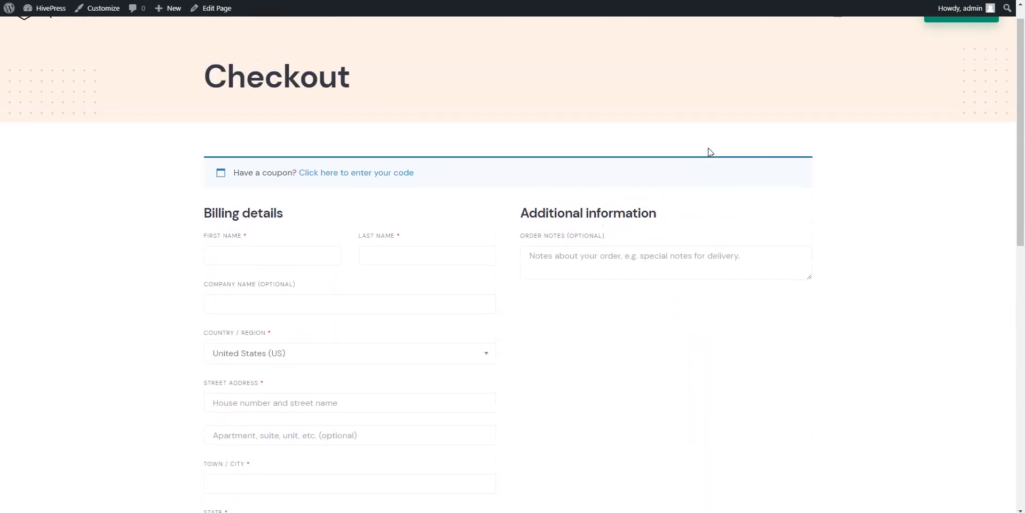
left_click(300, 282)
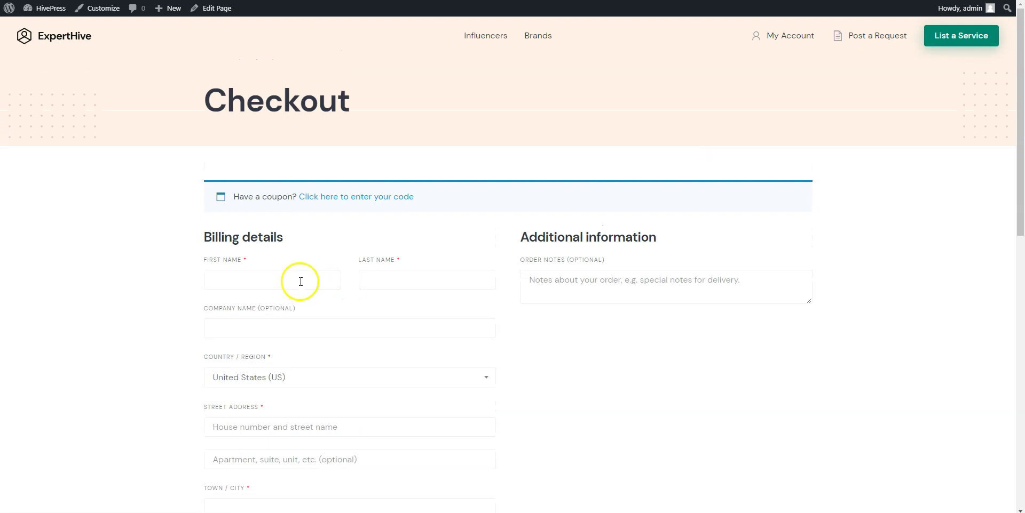
type("example")
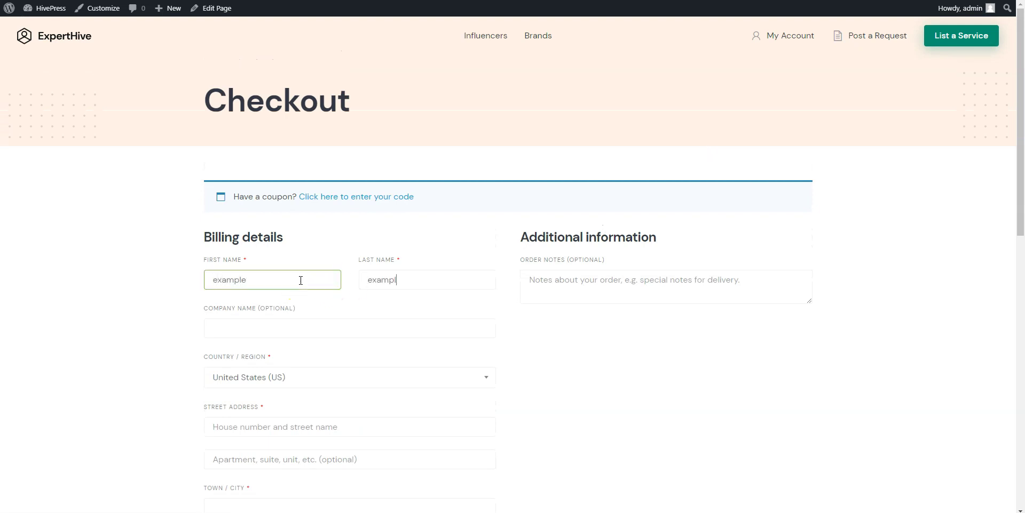
type("e")
- Fill in both street address lines, the town/city and the ZIP code
scroll(297, 326, "down", 3)
left_click(273, 297)
type("1")
left_click(265, 328)
type("1")
left_click(245, 378)
type("example")
scroll(437, 348, "down", 3)
left_click(438, 342)
type("1")
left_click(389, 385)
type("1")
- Fill in the phone field, place the $1,300 order, and open My Account's order list
left_click(606, 374)
scroll(606, 375, "down", 2)
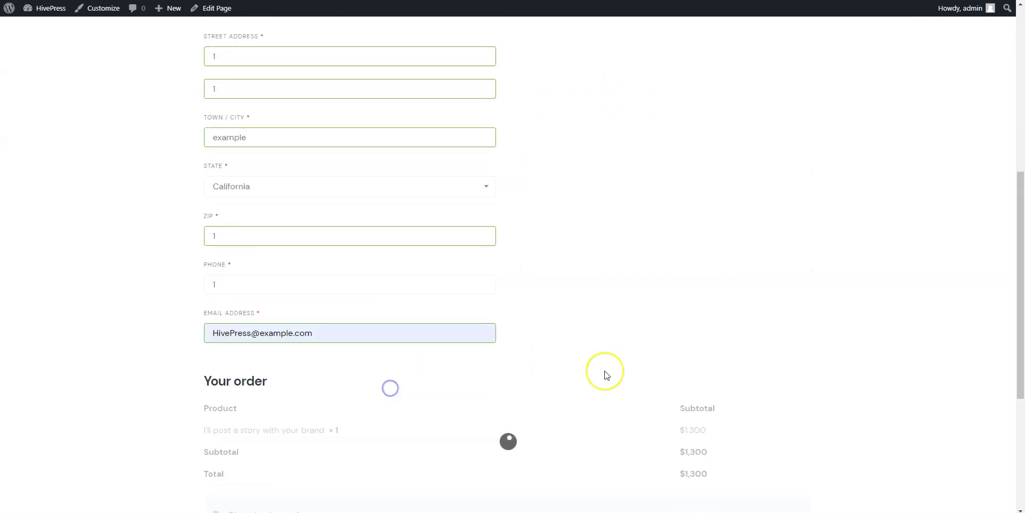
scroll(605, 375, "down", 3)
left_click(778, 421)
scroll(778, 423, "down", 2)
scroll(777, 423, "up", 3)
left_click(809, 188)
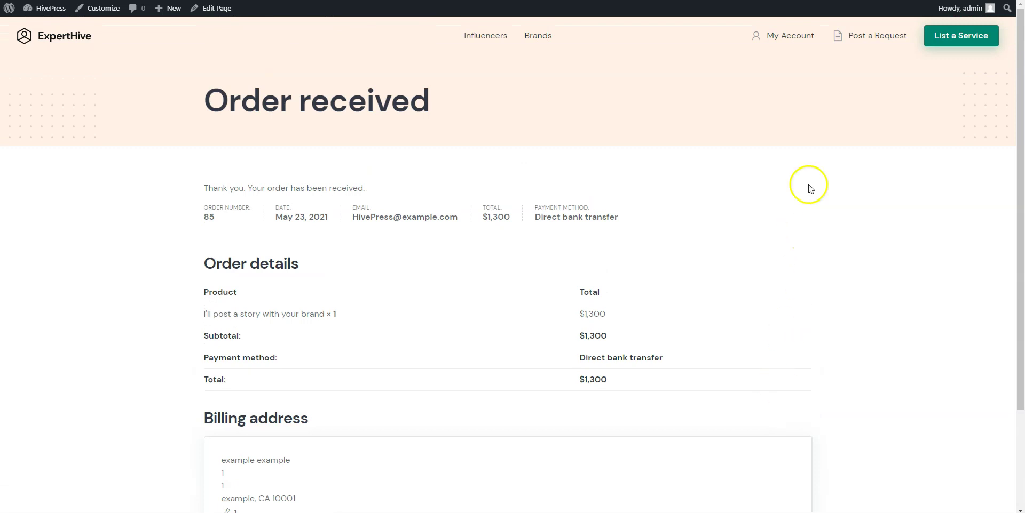
left_click(779, 36)
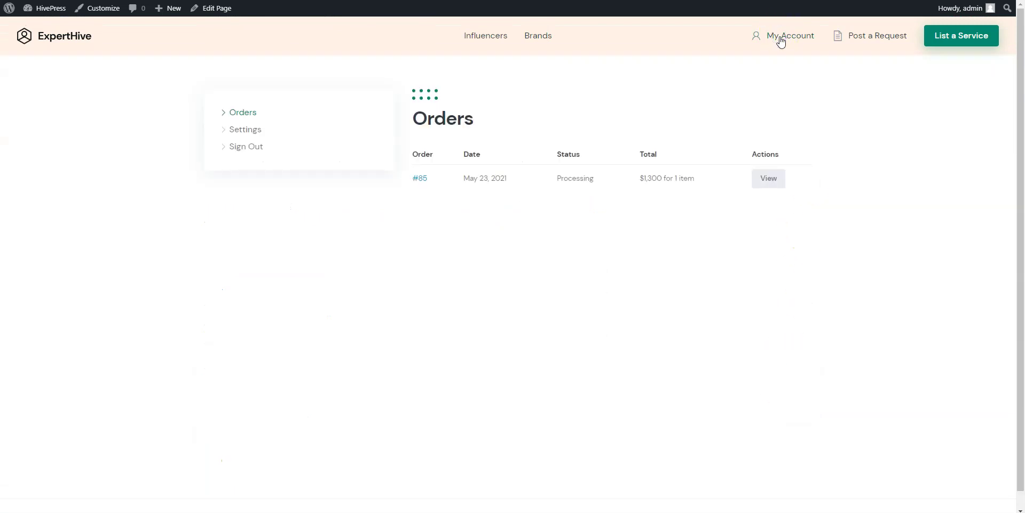
- Open Order #85's details showing Processing status, $1,300 total and billing address
left_click(419, 179)
scroll(421, 183, "down", 2)
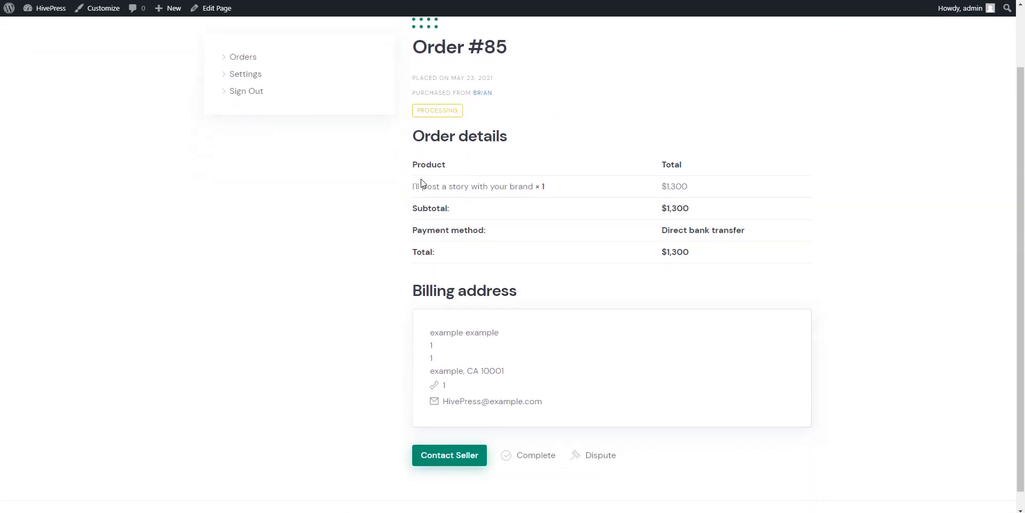
left_click(365, 293)
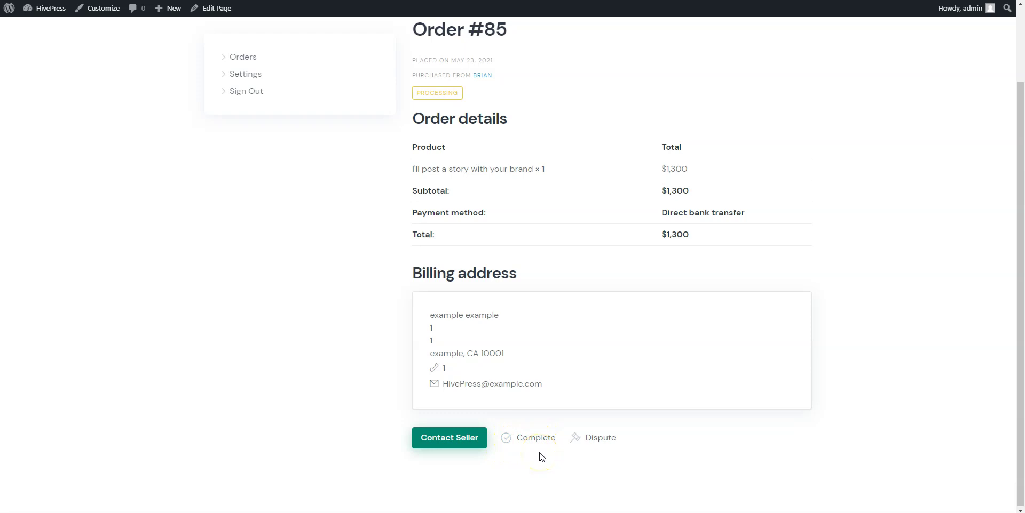
- Preview the Dispute form, close it unsubmitted, and head back to the ExpertHive home page
left_click(593, 438)
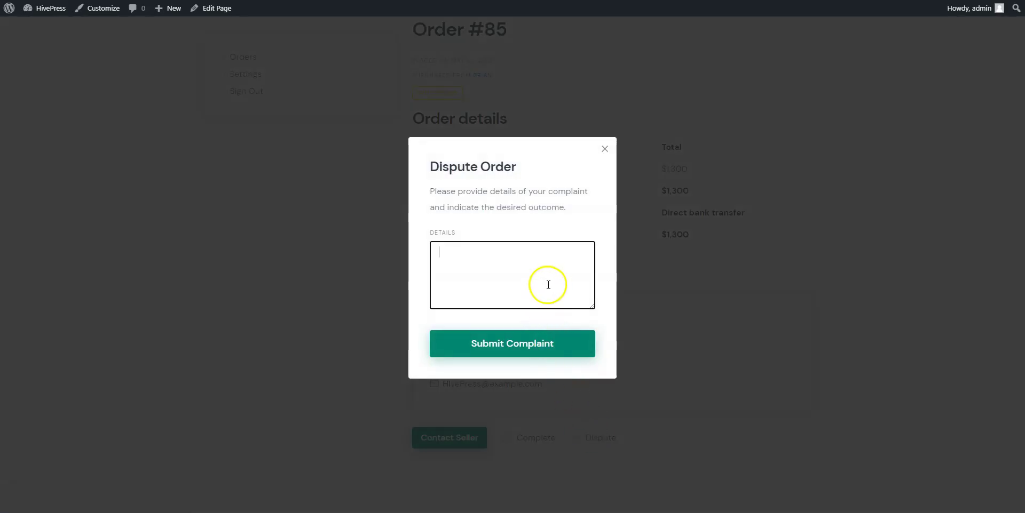
left_click(604, 150)
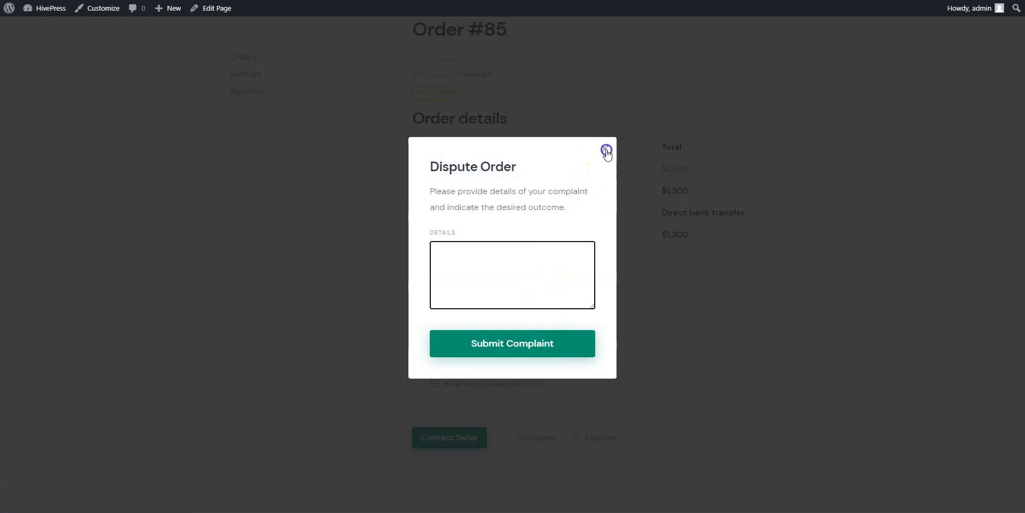
scroll(864, 171, "up", 2)
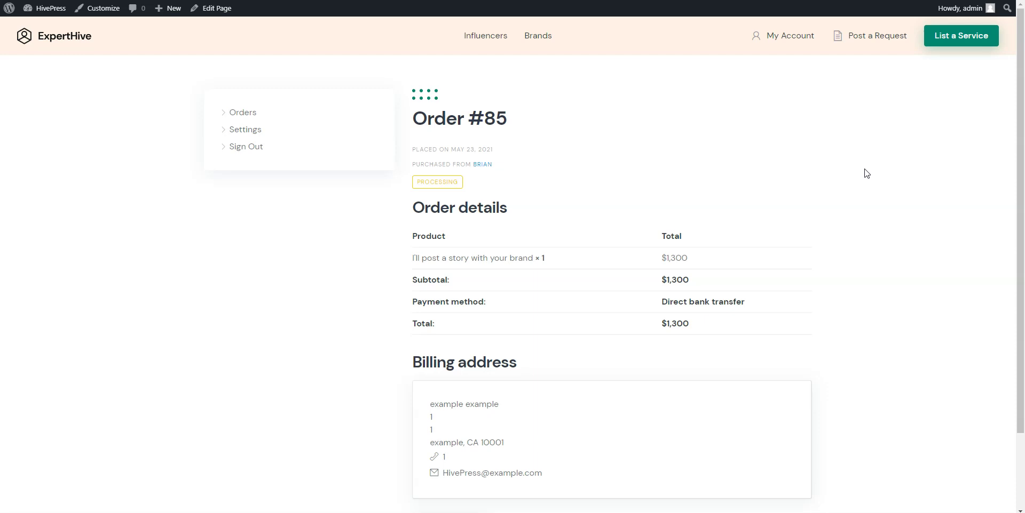
left_click(66, 40)
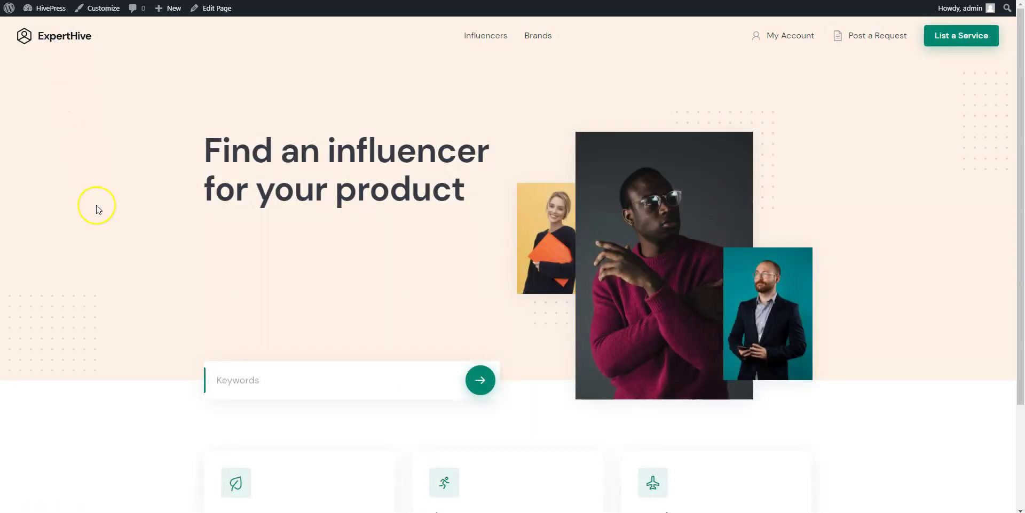
- Click the ExpertHive header logo to reach the homepage with its influencer search hero
scroll(98, 209, "down", 2)
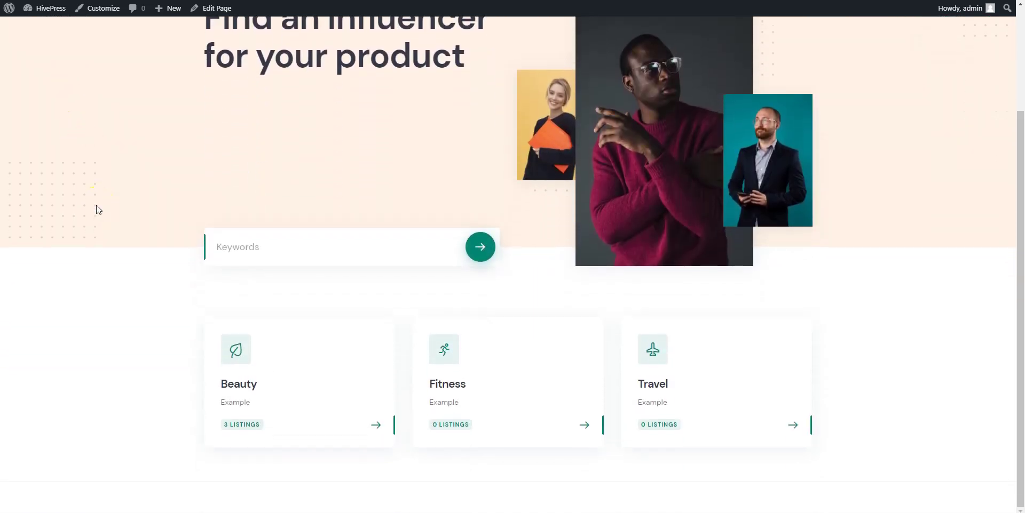
scroll(98, 209, "up", 2)
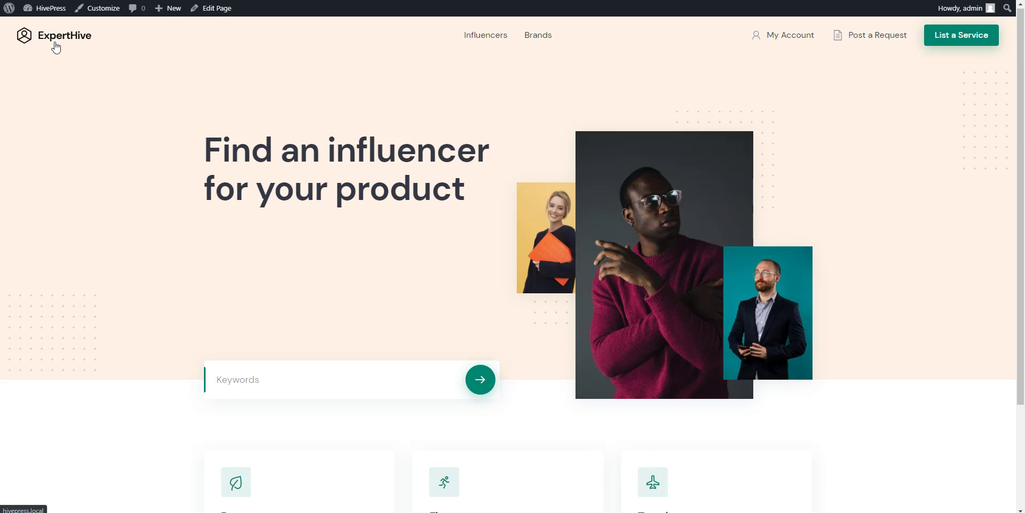
left_click(55, 40)
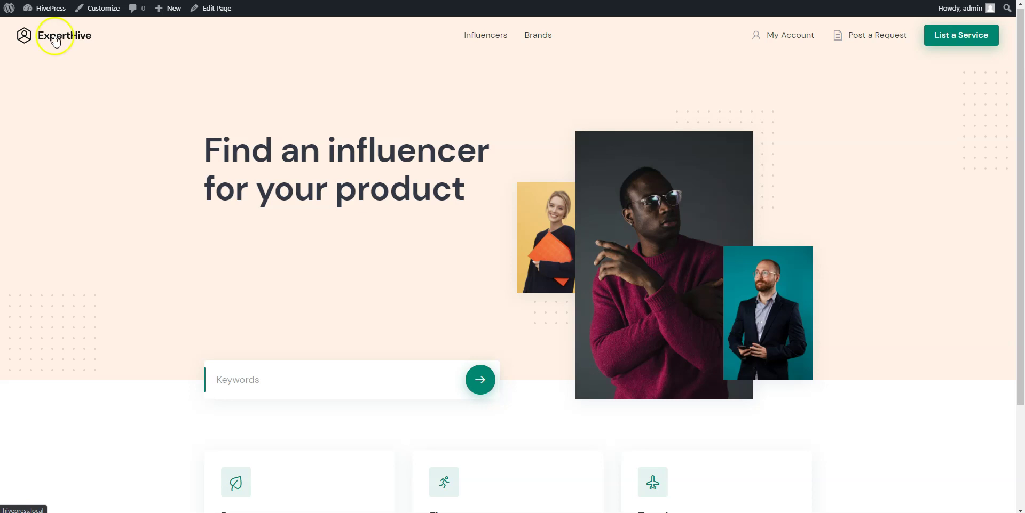